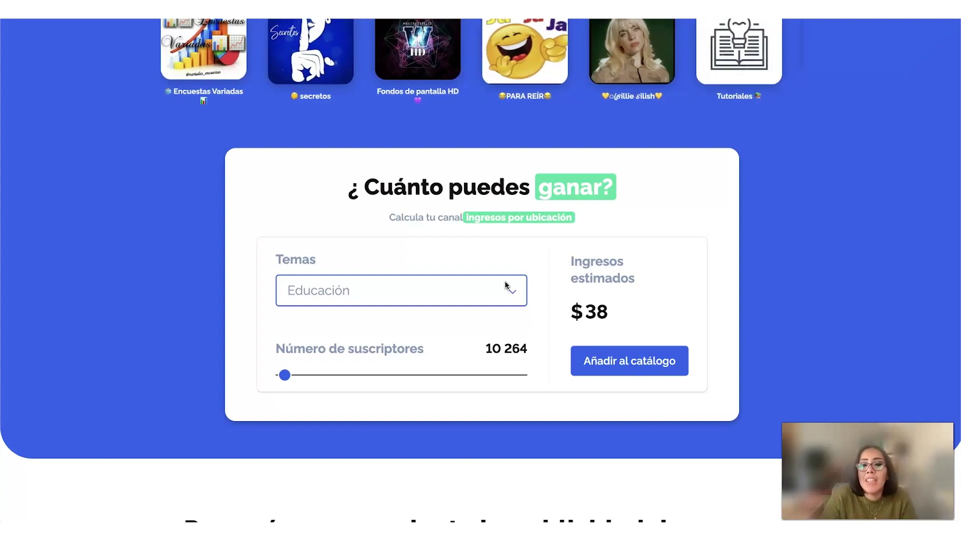
# - Review the channel-owner page's advertising benefits and how-it-works section, and open the sign-up
pyautogui.scroll(-2, 505, 284)
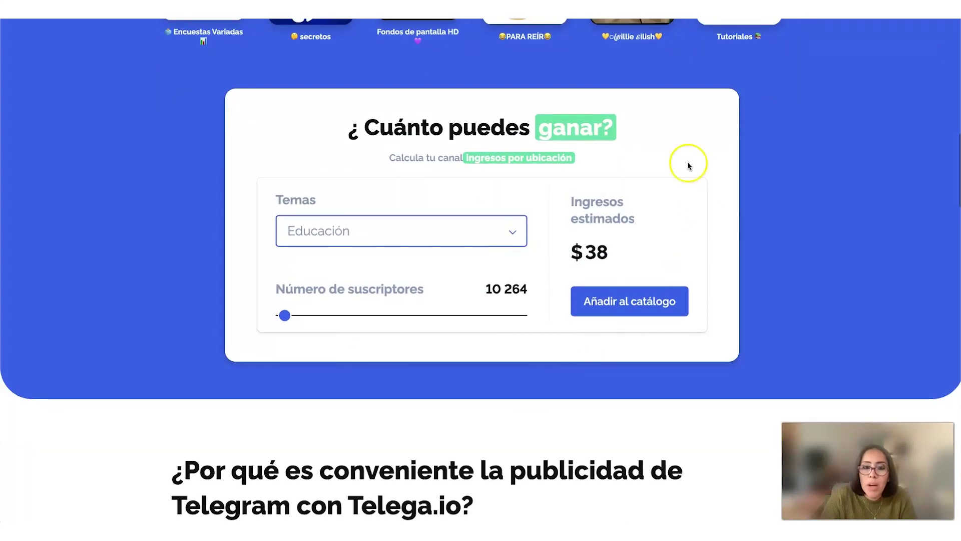
pyautogui.scroll(-10, 471, 419)
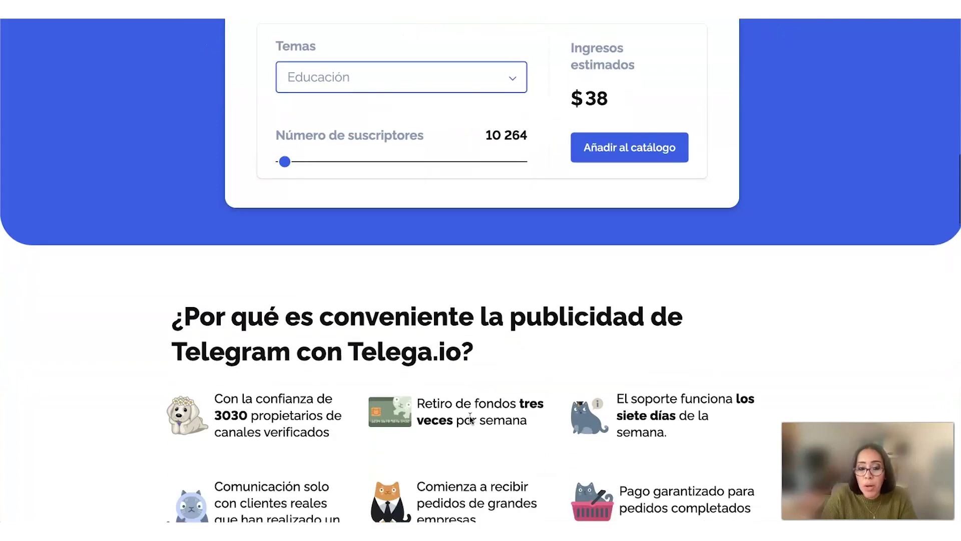
pyautogui.scroll(-6, 470, 420)
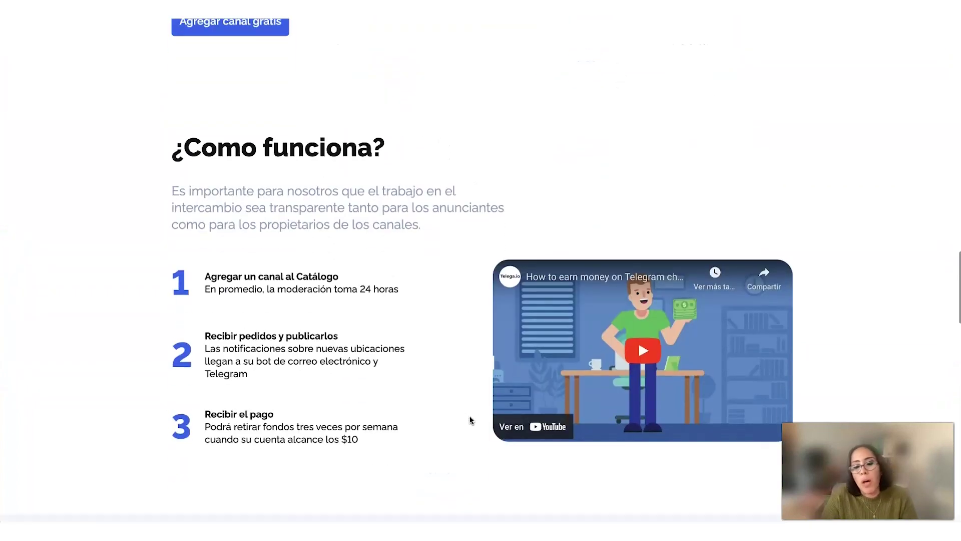
pyautogui.click(589, 109)
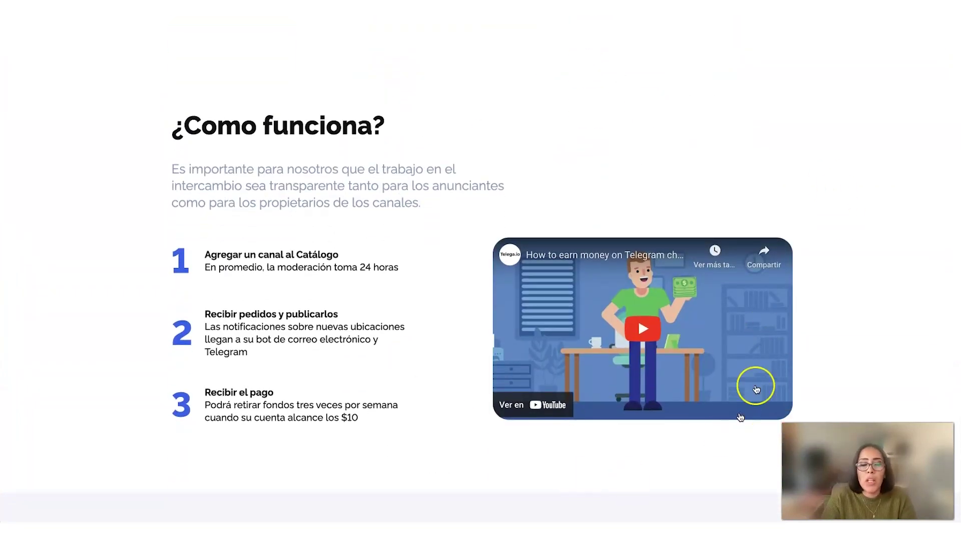
pyautogui.click(580, 144)
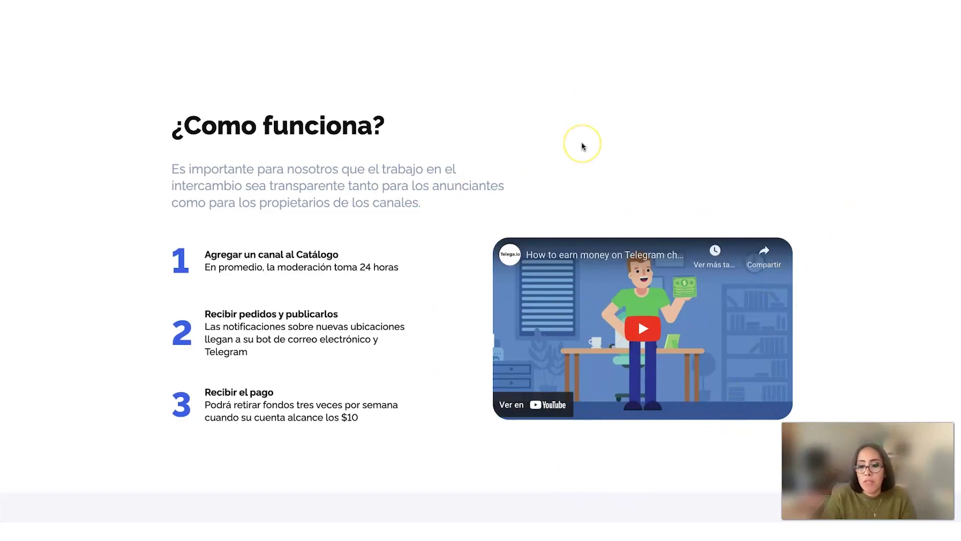
pyautogui.scroll(15, 581, 143)
pyautogui.scroll(15, 582, 145)
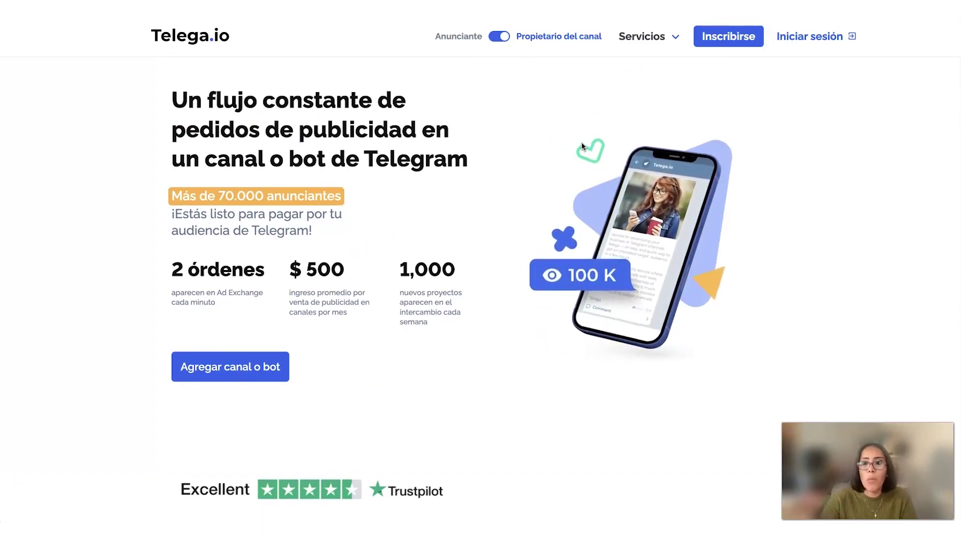
pyautogui.click(716, 38)
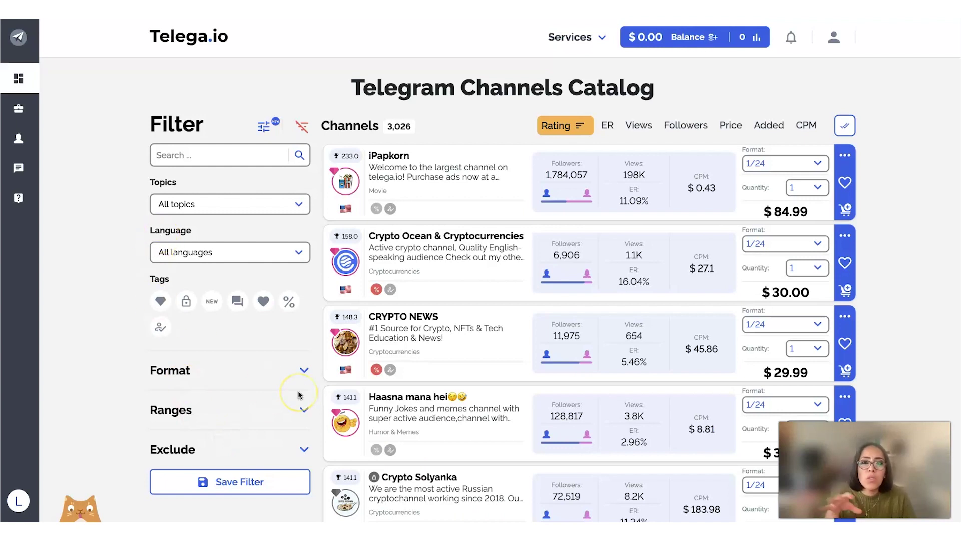
# - Look over the available topics and filter the Telegram channels catalog by the Spanish language
pyautogui.click(299, 201)
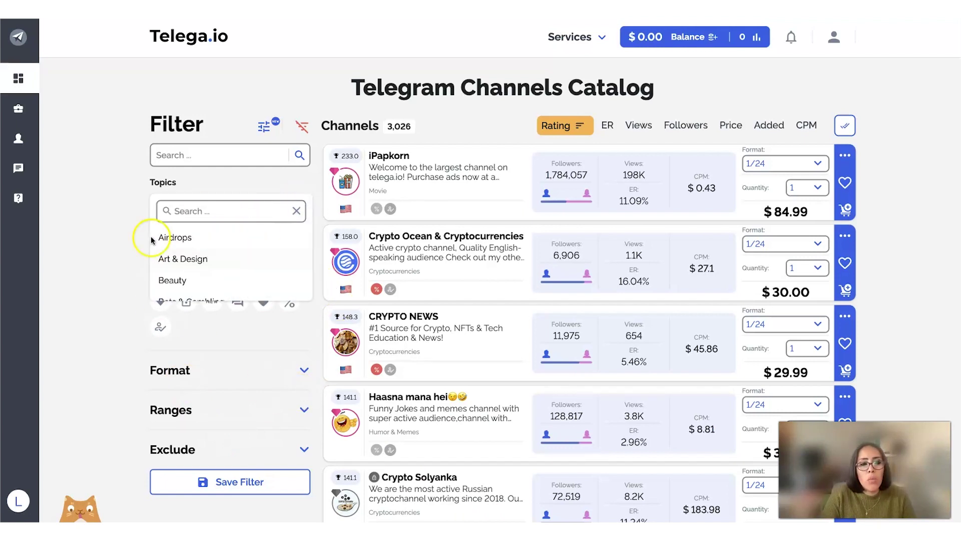
pyautogui.click(122, 232)
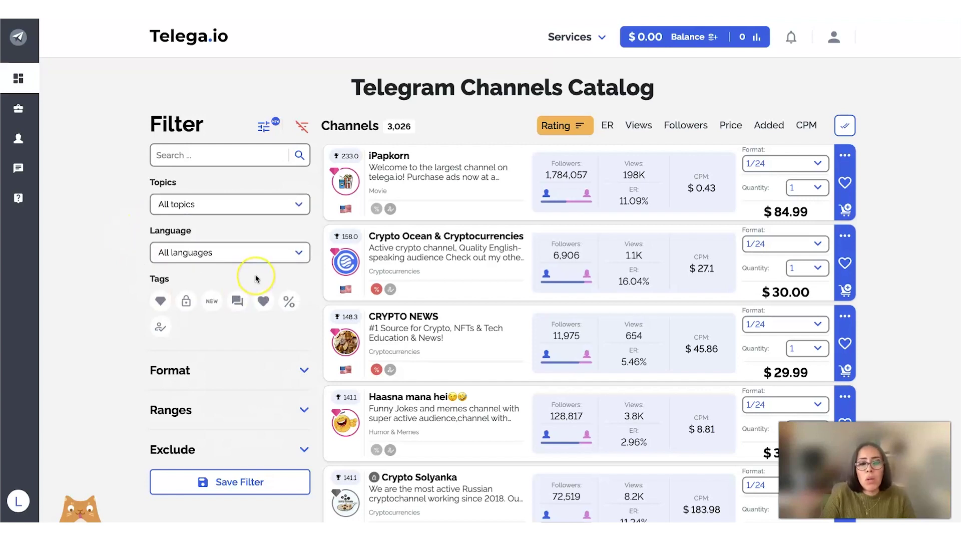
pyautogui.click(300, 254)
pyautogui.scroll(-5, 235, 314)
pyautogui.scroll(-5, 237, 303)
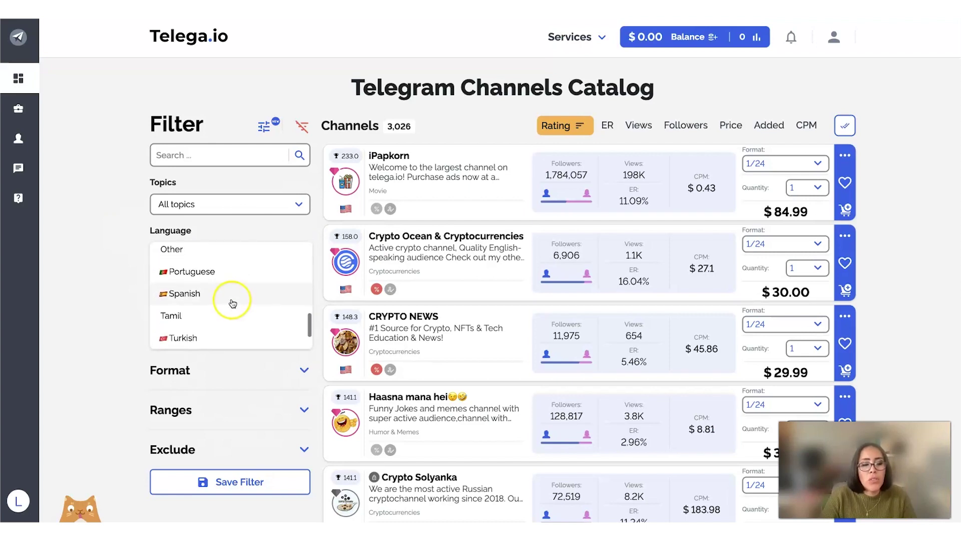
pyautogui.click(232, 303)
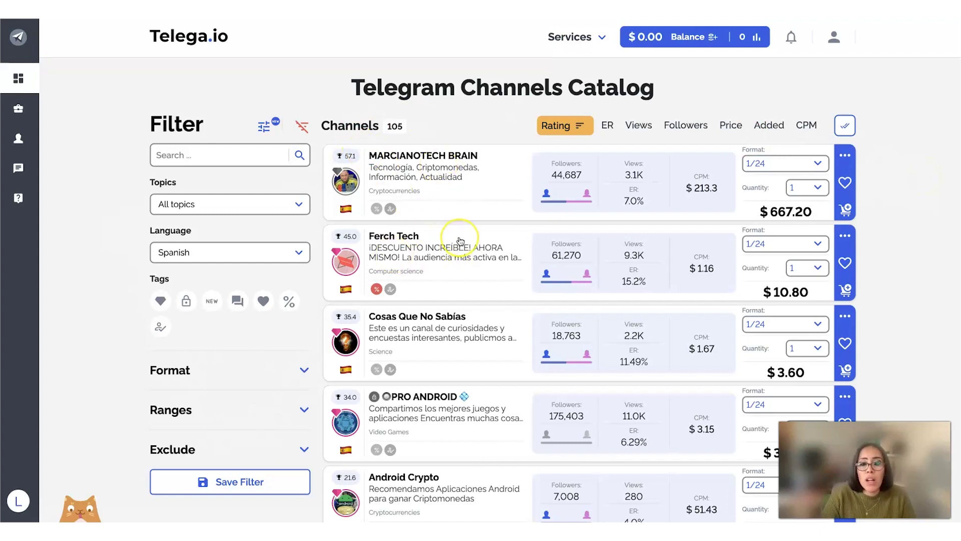
# - Examine the Spanish channels' followers, views, engagement rate, CPM, placement prices and author's-channel marker
pyautogui.scroll(-2, 460, 240)
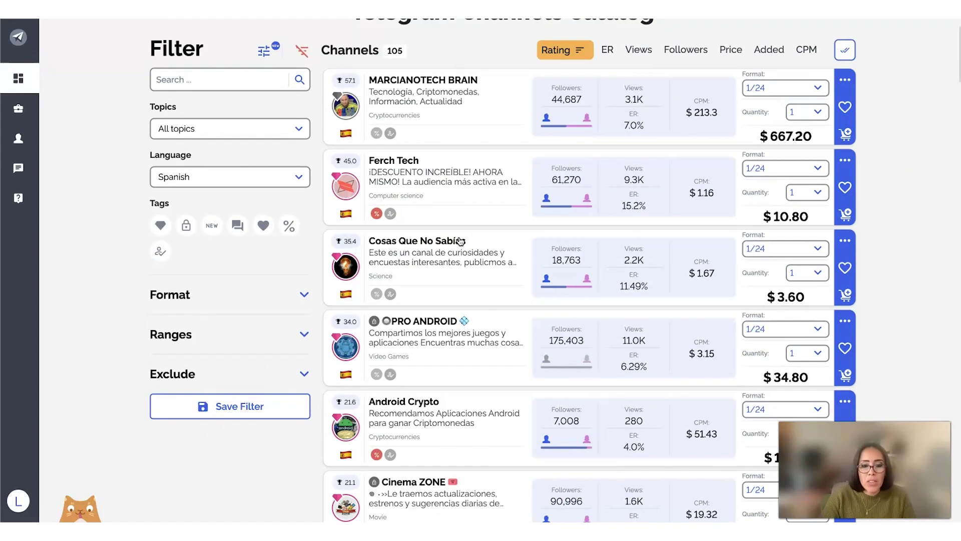
pyautogui.scroll(2, 461, 241)
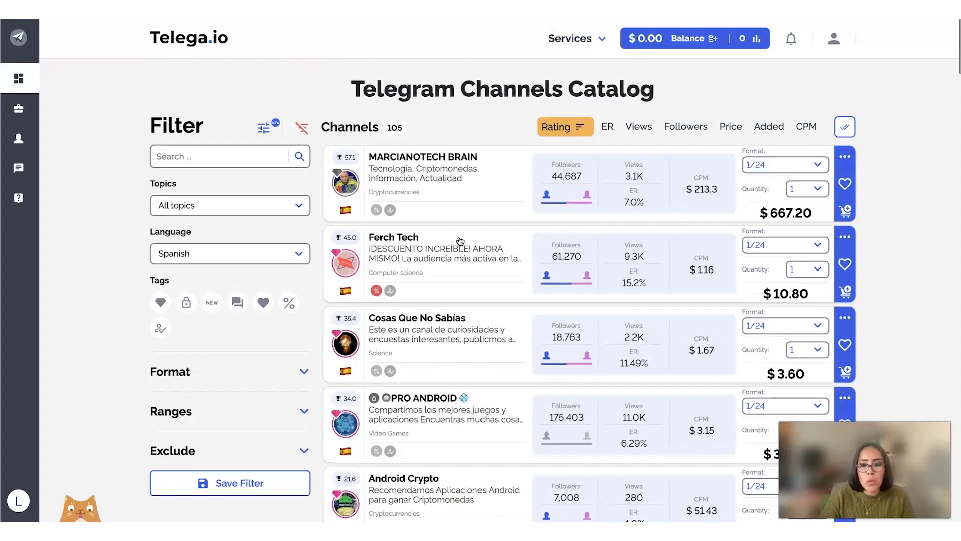
pyautogui.scroll(-2, 616, 227)
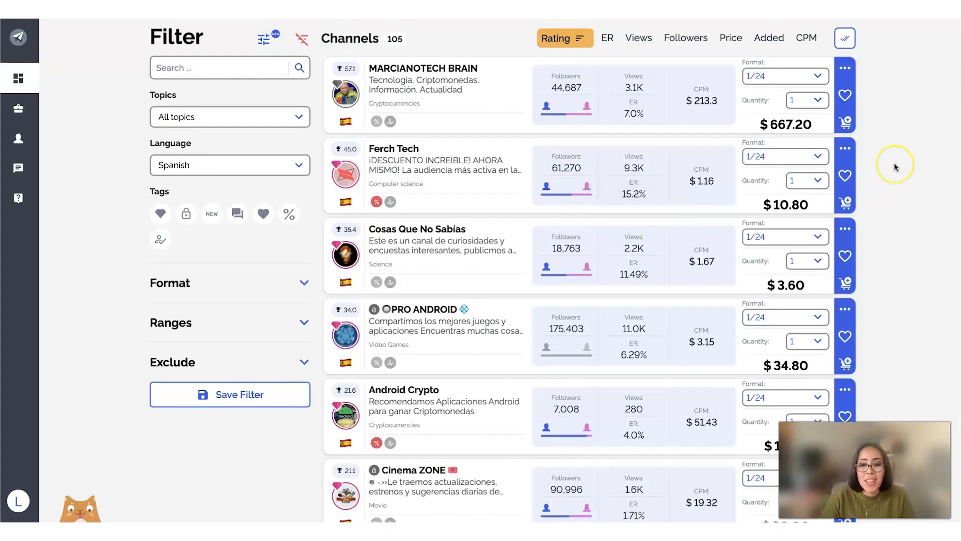
pyautogui.scroll(-1, 896, 167)
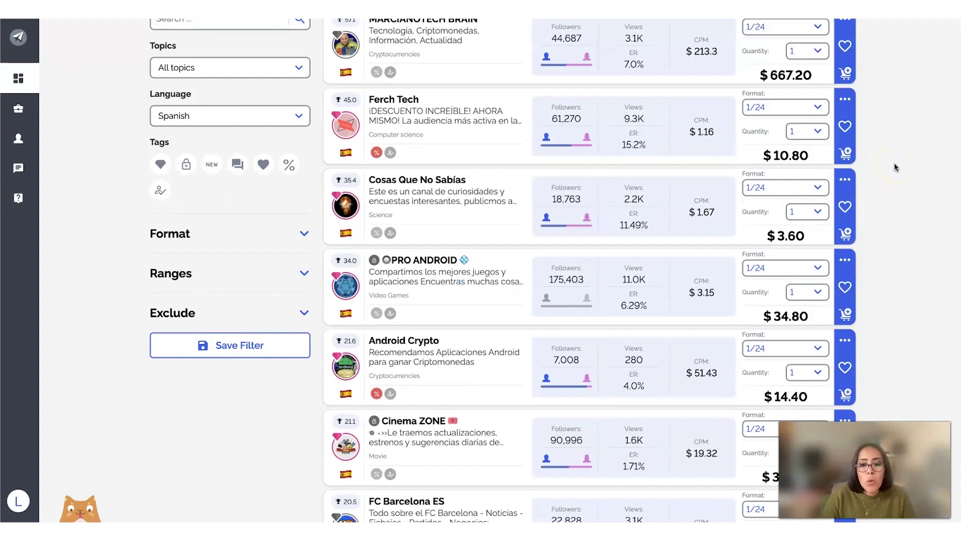
pyautogui.scroll(-1, 896, 167)
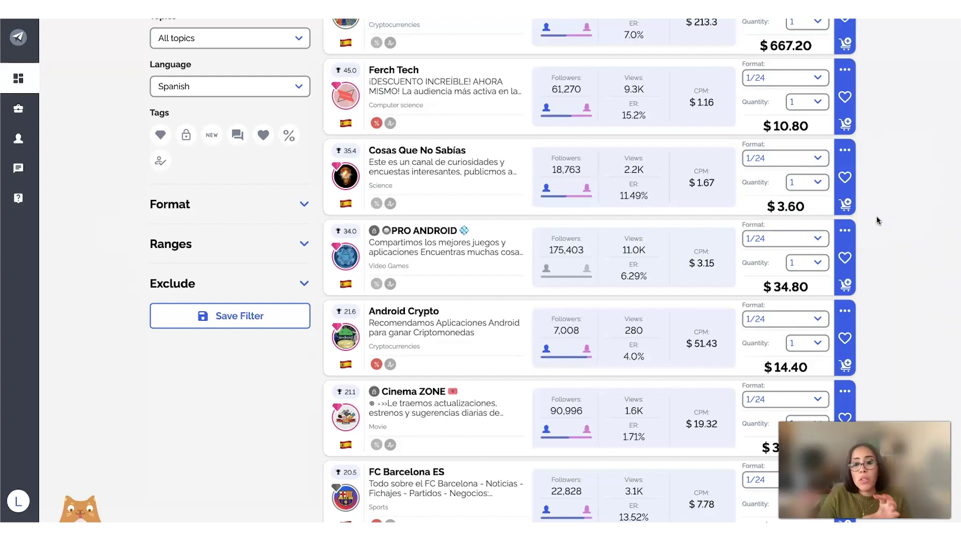
pyautogui.moveTo(653, 173)
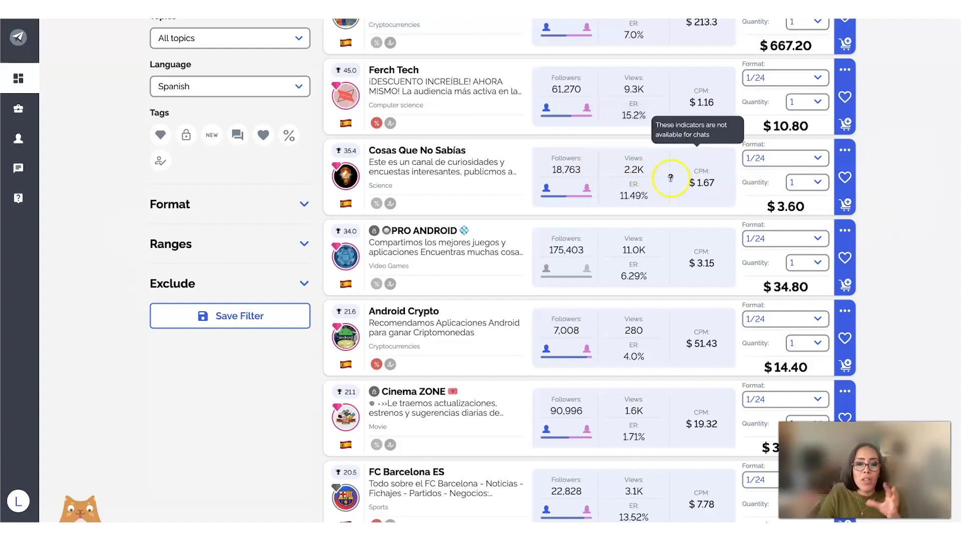
pyautogui.moveTo(616, 176)
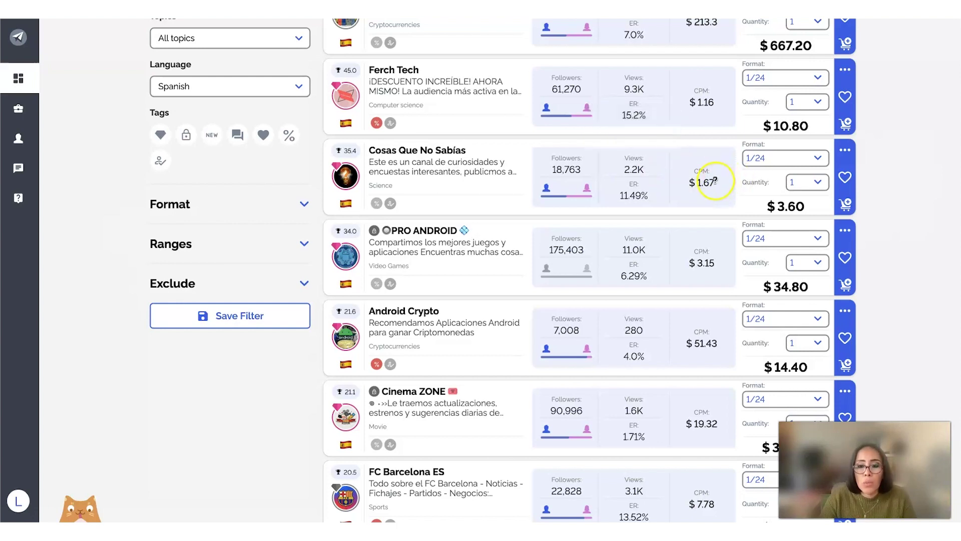
pyautogui.moveTo(715, 181)
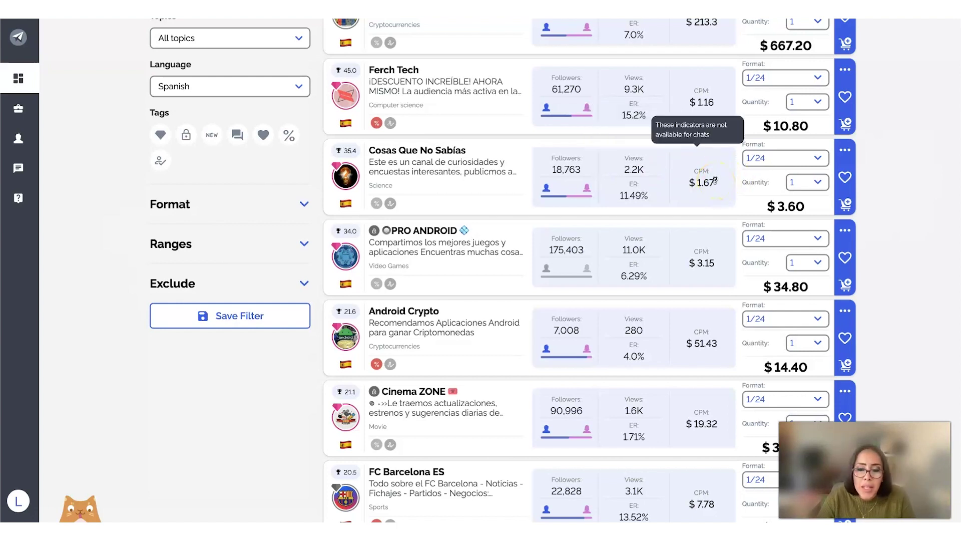
pyautogui.scroll(-5, 677, 216)
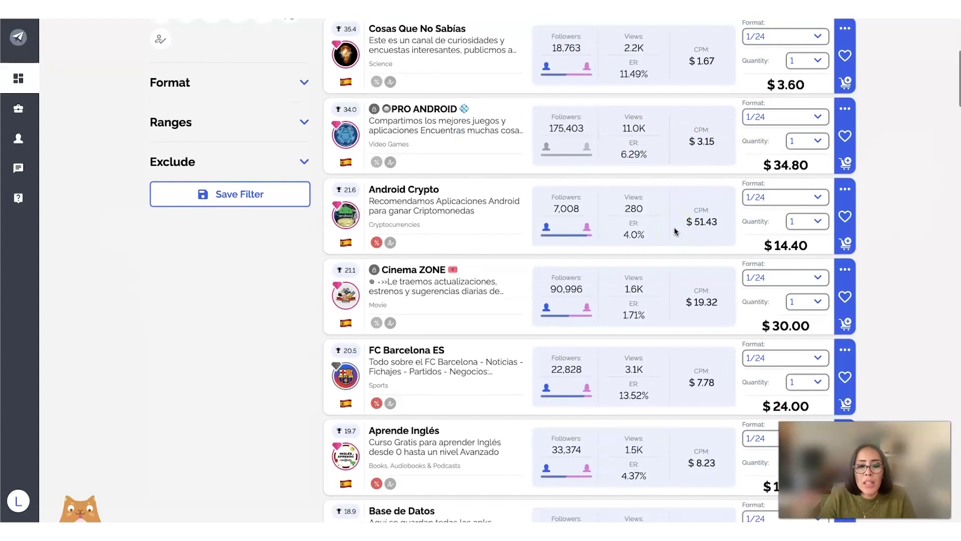
pyautogui.scroll(-5, 674, 230)
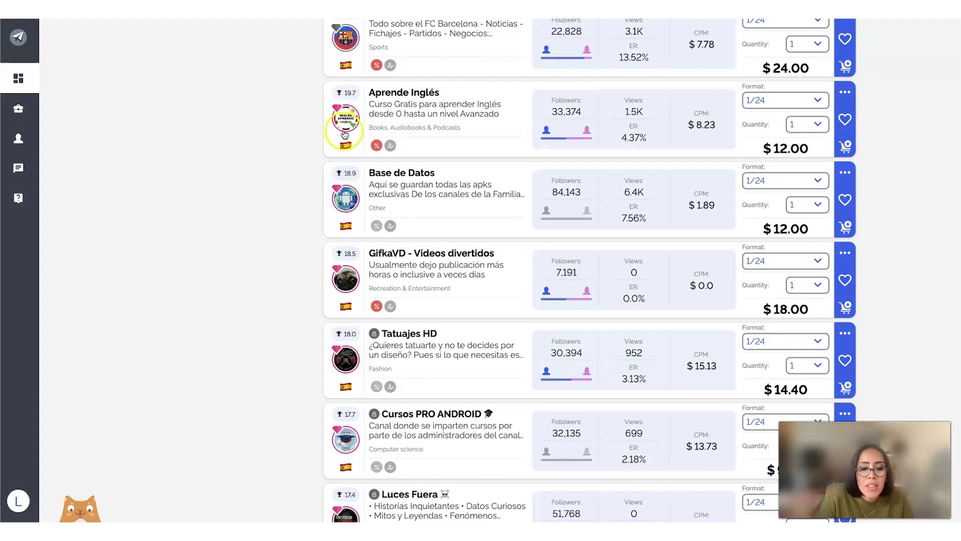
pyautogui.moveTo(389, 148)
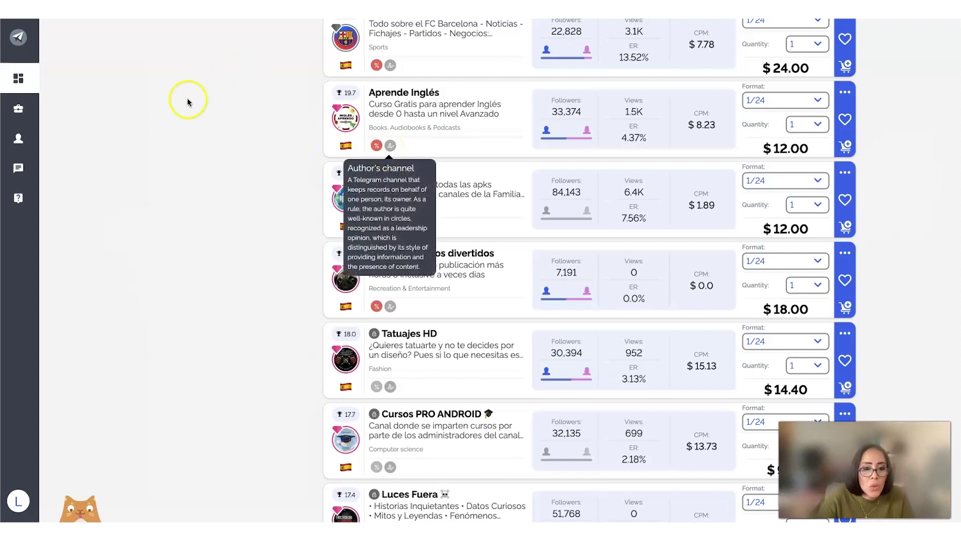
# - Add the Aprende Inglés channel to the cart and review the order summary
pyautogui.click(445, 120)
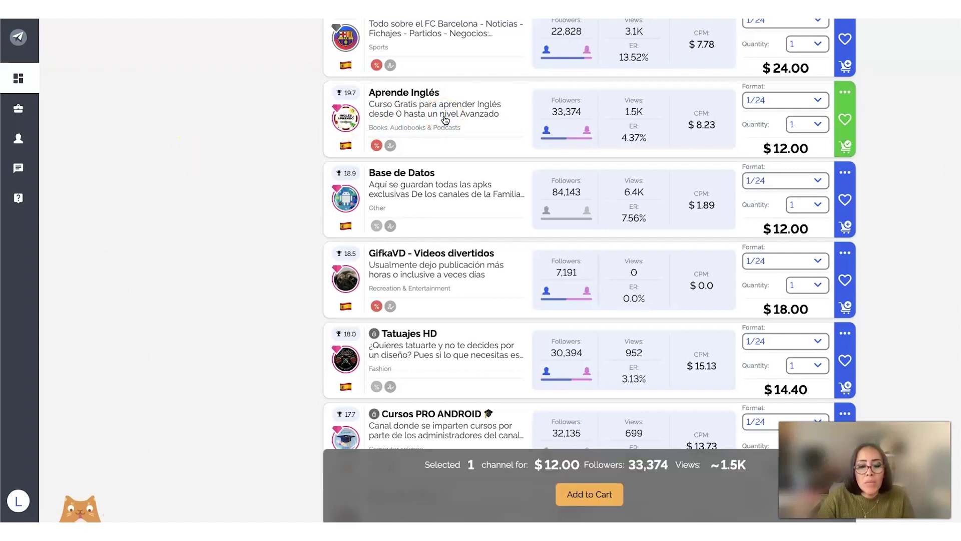
pyautogui.click(600, 498)
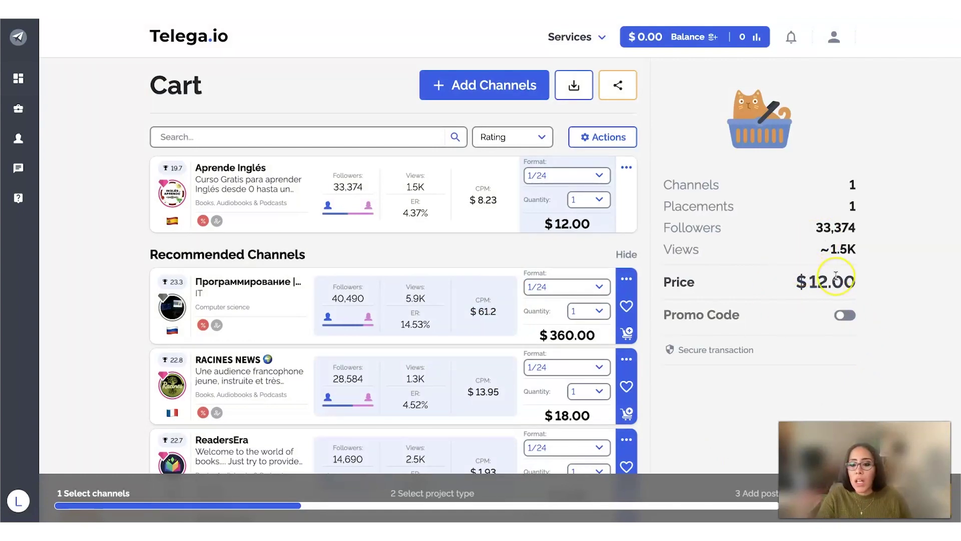
pyautogui.scroll(-1, 785, 323)
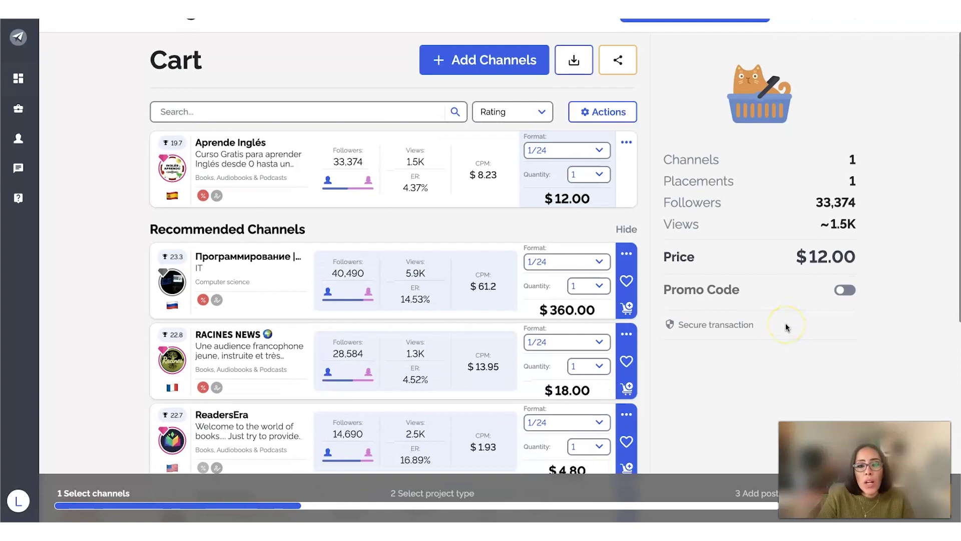
pyautogui.moveTo(786, 324)
pyautogui.scroll(1, 785, 325)
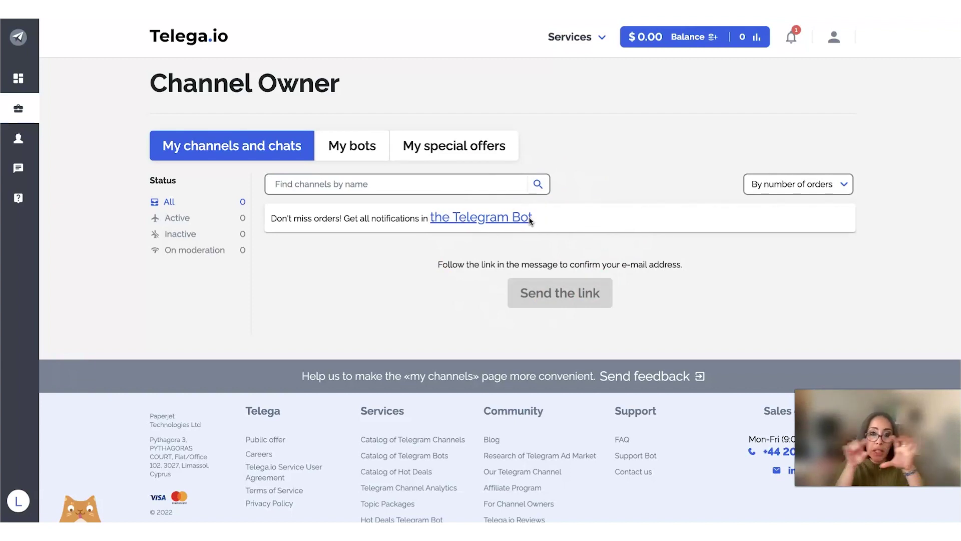
# - Open the form for adding a new channel from the Channel Owner page
pyautogui.click(571, 161)
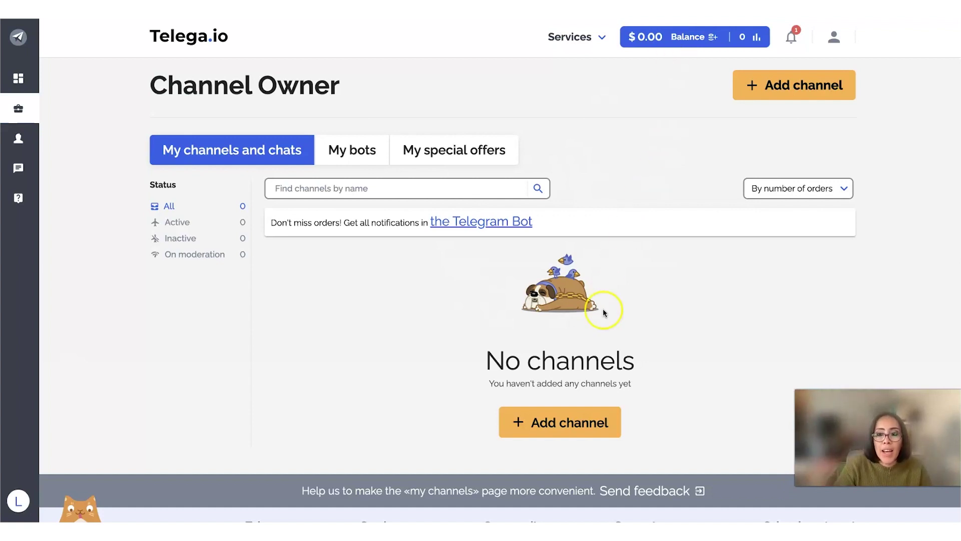
pyautogui.click(578, 429)
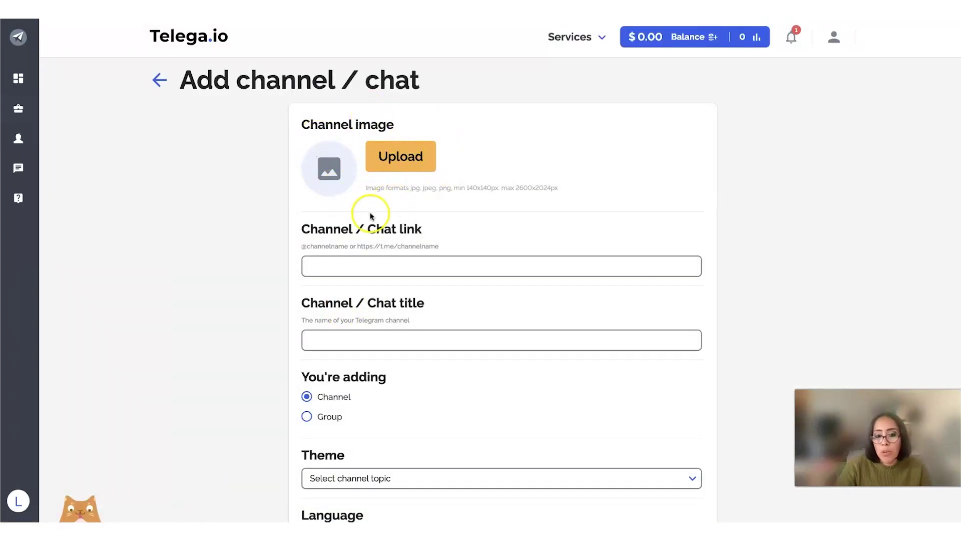
pyautogui.scroll(-1, 379, 205)
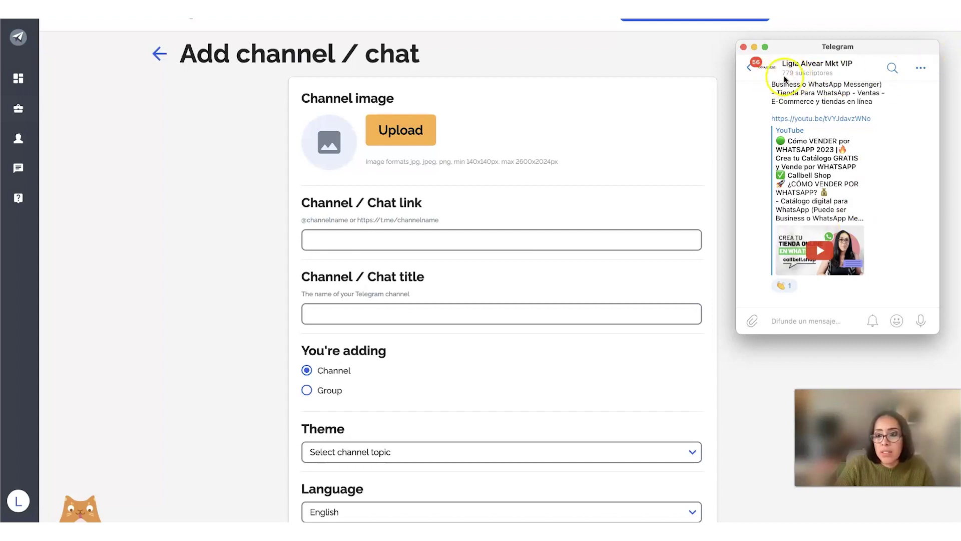
pyautogui.click(922, 68)
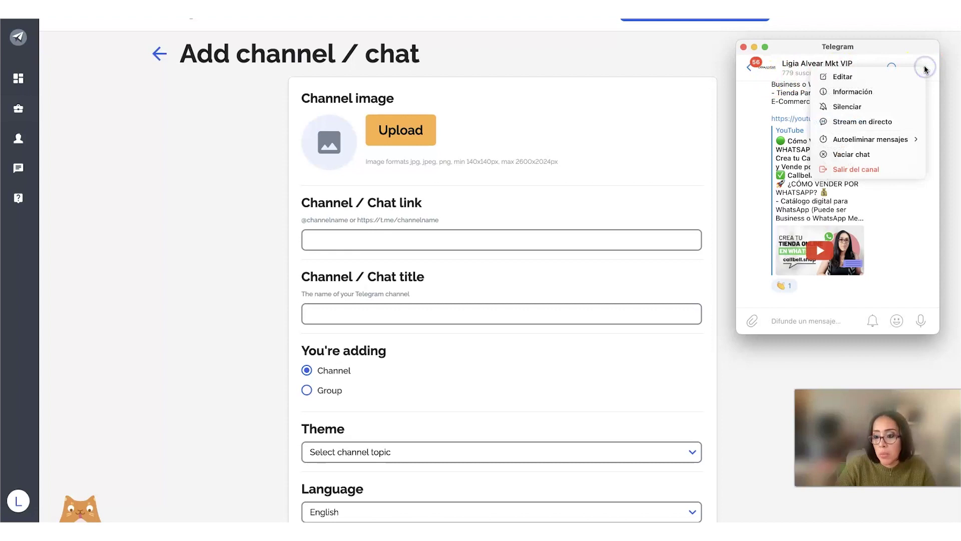
pyautogui.click(885, 94)
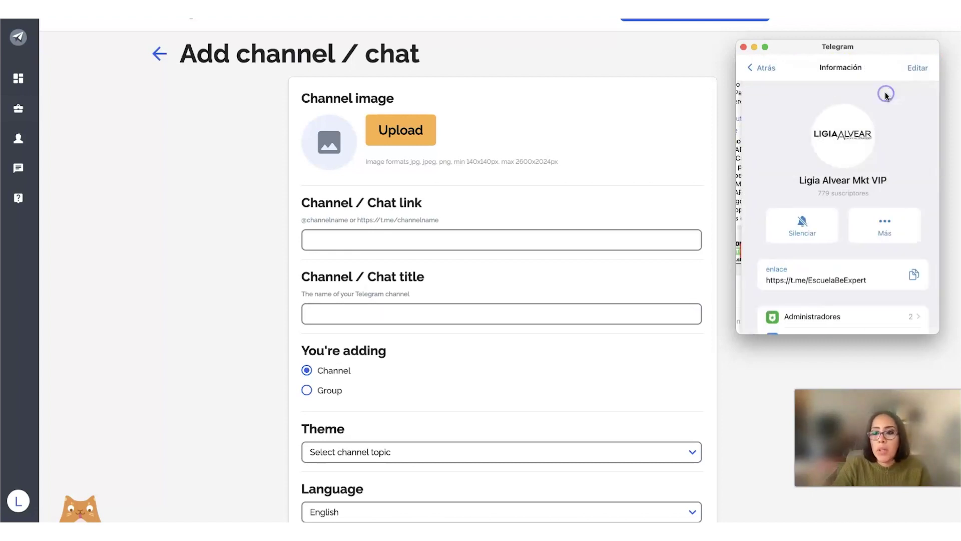
pyautogui.click(909, 277)
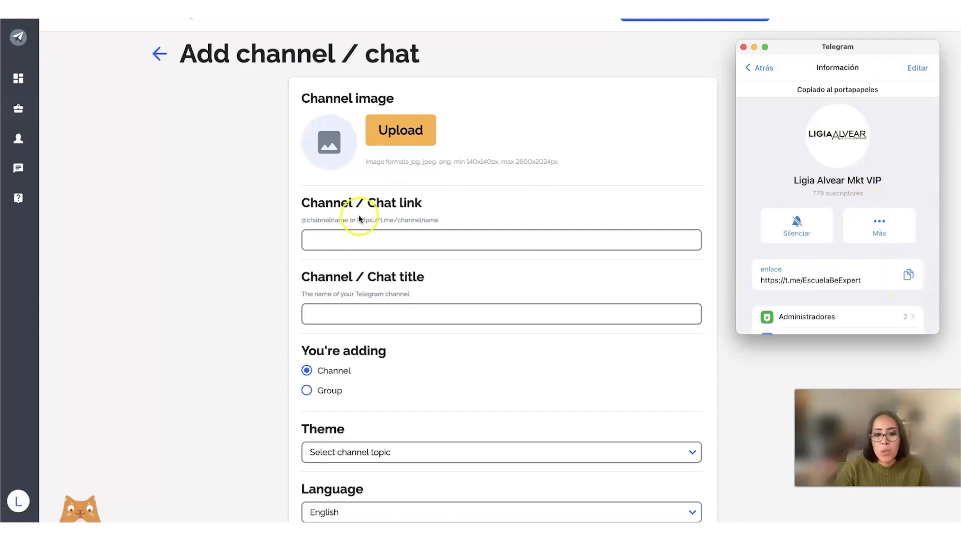
pyautogui.click(343, 239)
pyautogui.click(330, 241)
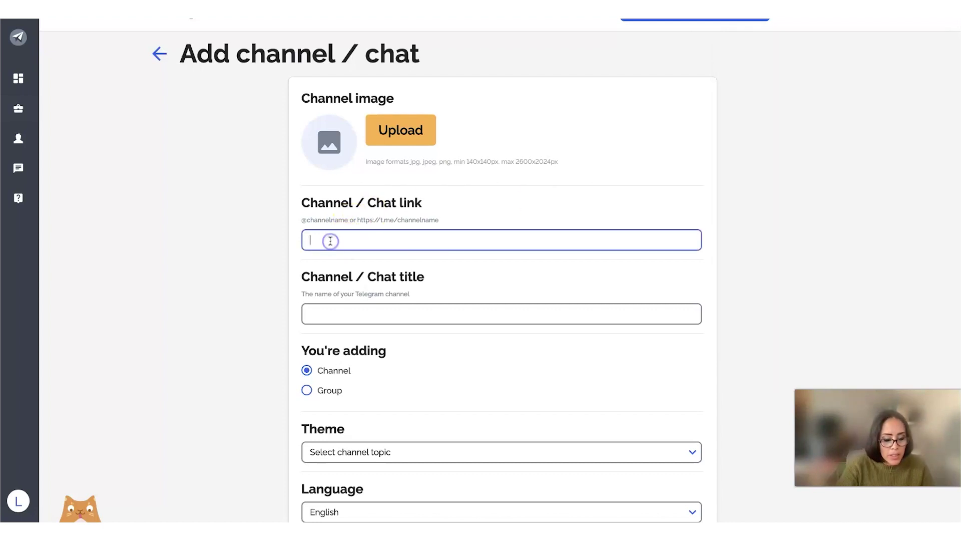
pyautogui.hotkey('ctrl', 'v')
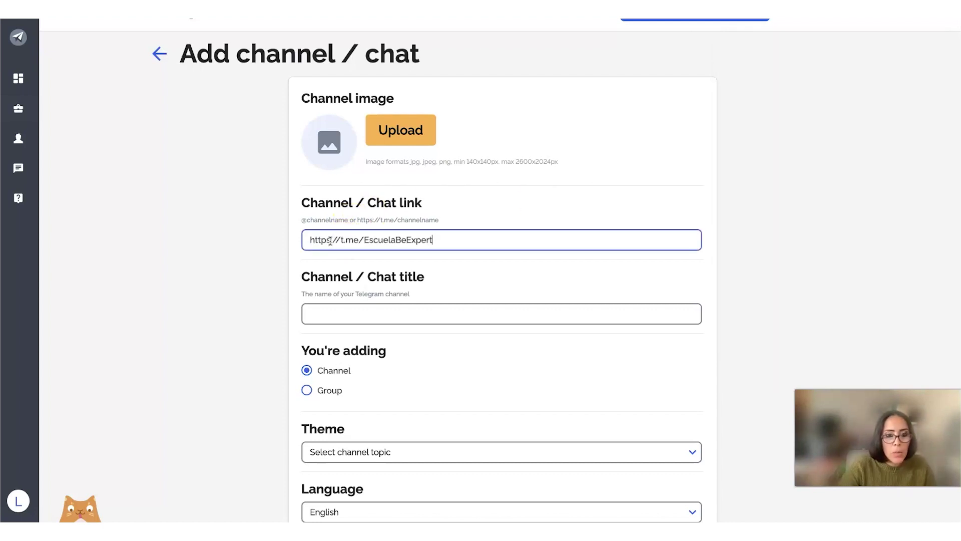
# - Check the channel's name on its information page in Telegram and enter it as the Channel / Chat title
pyautogui.click(385, 309)
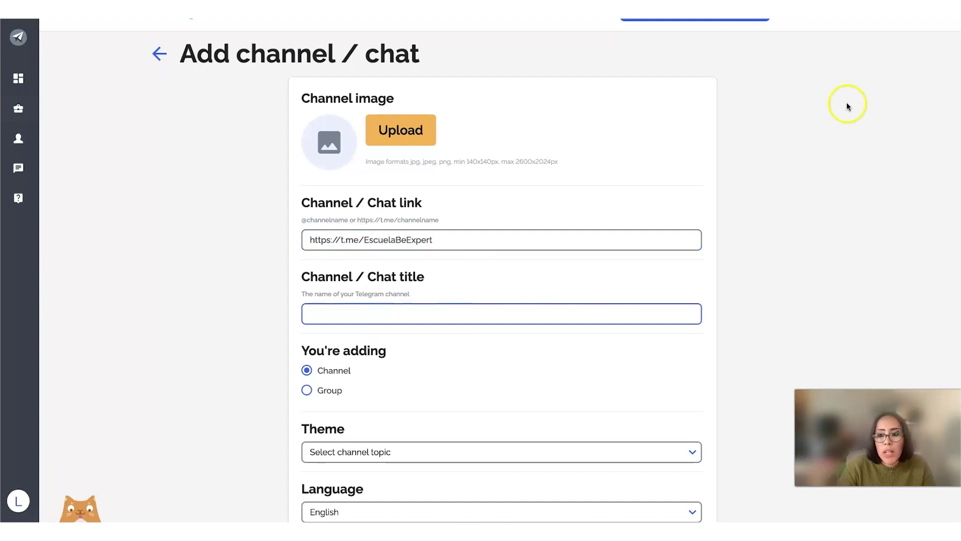
pyautogui.press('super+Tab')
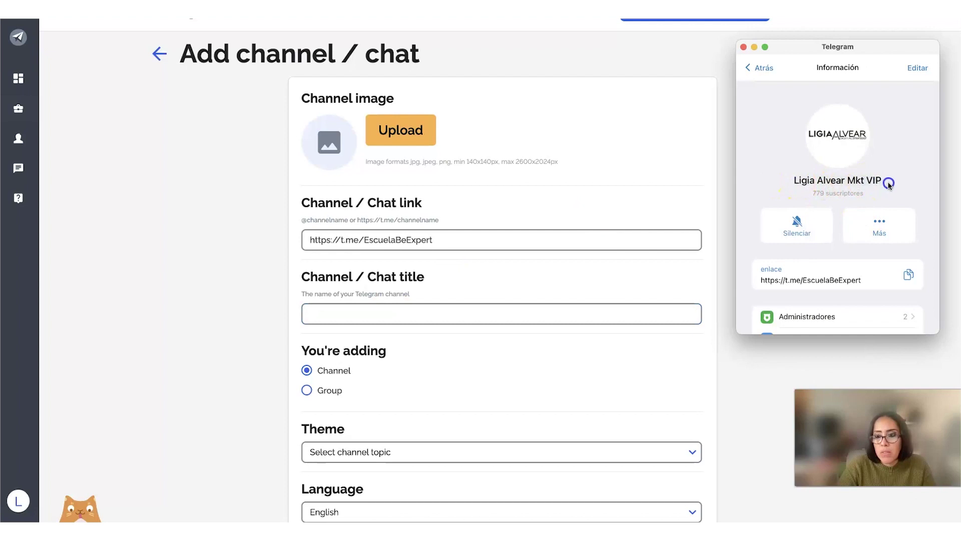
pyautogui.click(392, 316)
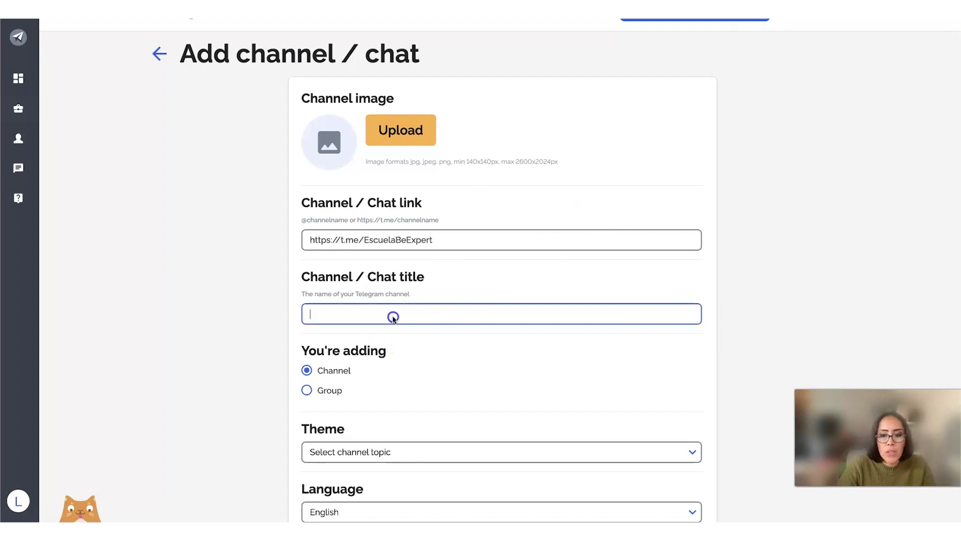
pyautogui.write('Ligia ')
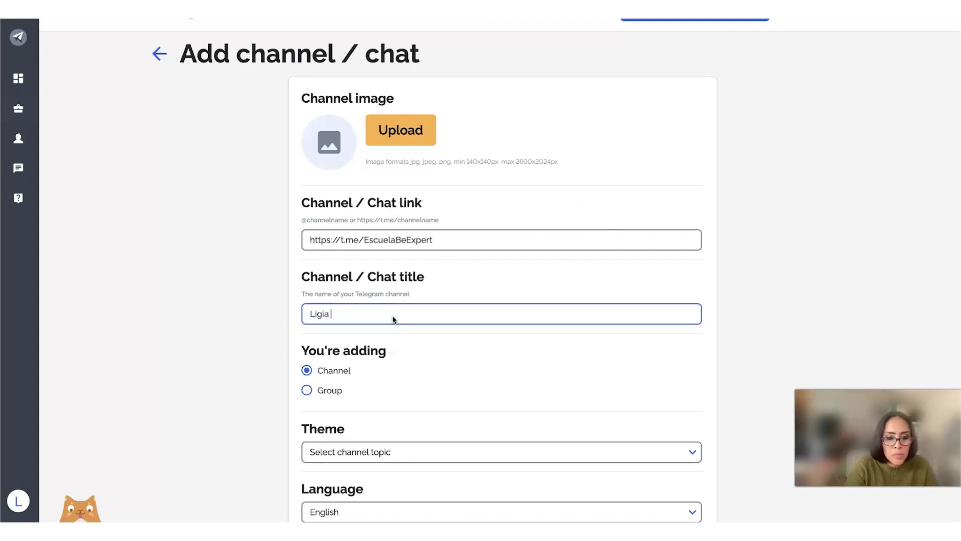
pyautogui.write('Alvear Mkt Vip')
pyautogui.click(419, 382)
# - Set the channel's theme to Education and its language to Spanish
pyautogui.scroll(-1, 419, 381)
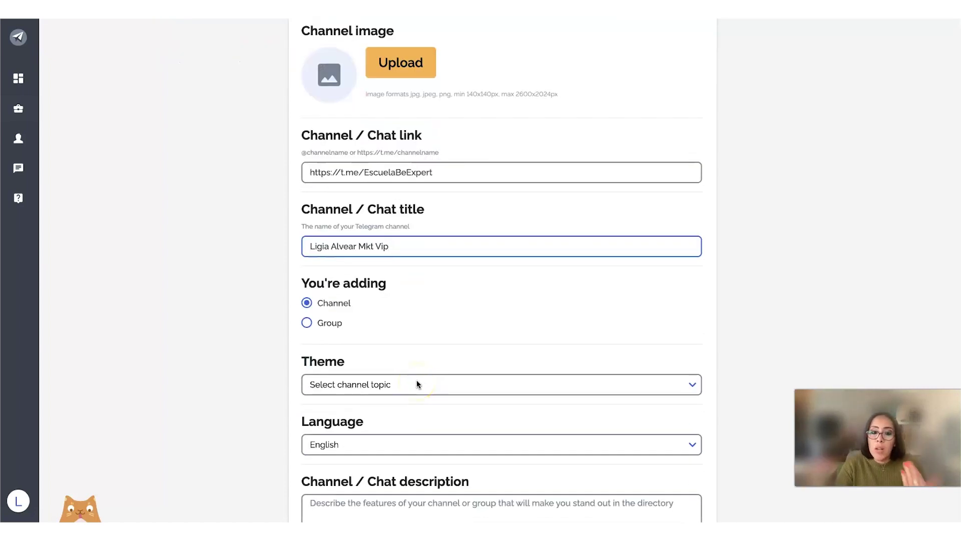
pyautogui.scroll(-1, 477, 379)
pyautogui.scroll(-3, 477, 379)
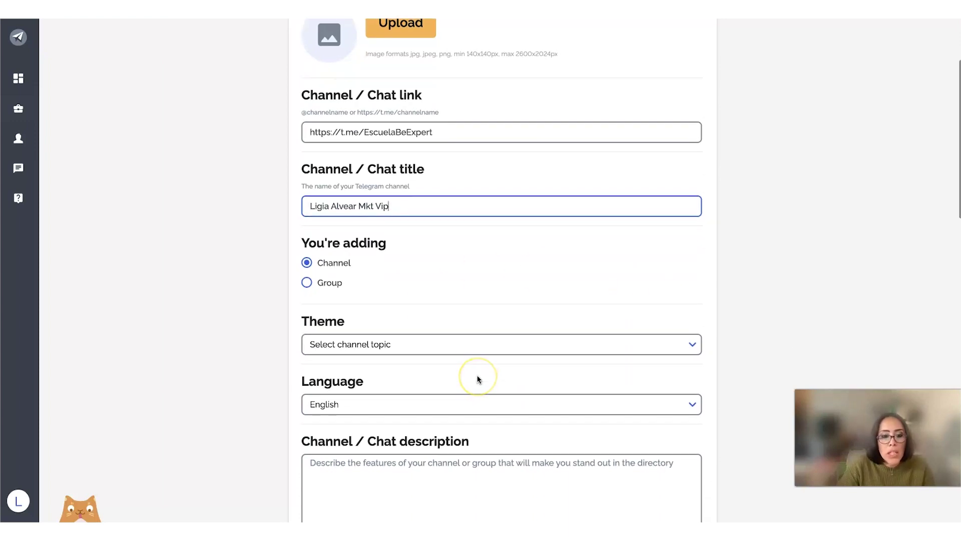
pyautogui.click(685, 303)
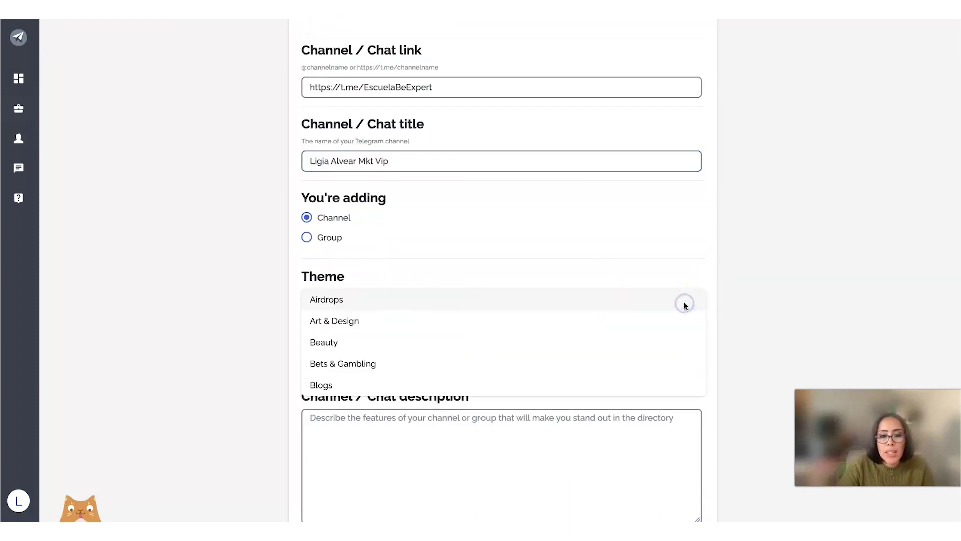
pyautogui.scroll(-3, 596, 362)
pyautogui.scroll(-6, 595, 361)
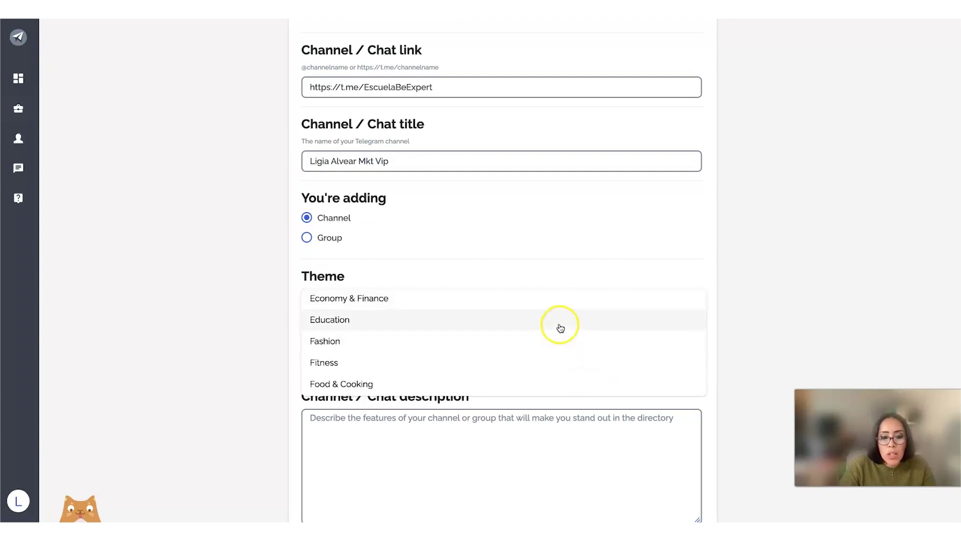
pyautogui.click(560, 325)
pyautogui.click(689, 357)
pyautogui.scroll(-10, 583, 442)
pyautogui.click(542, 384)
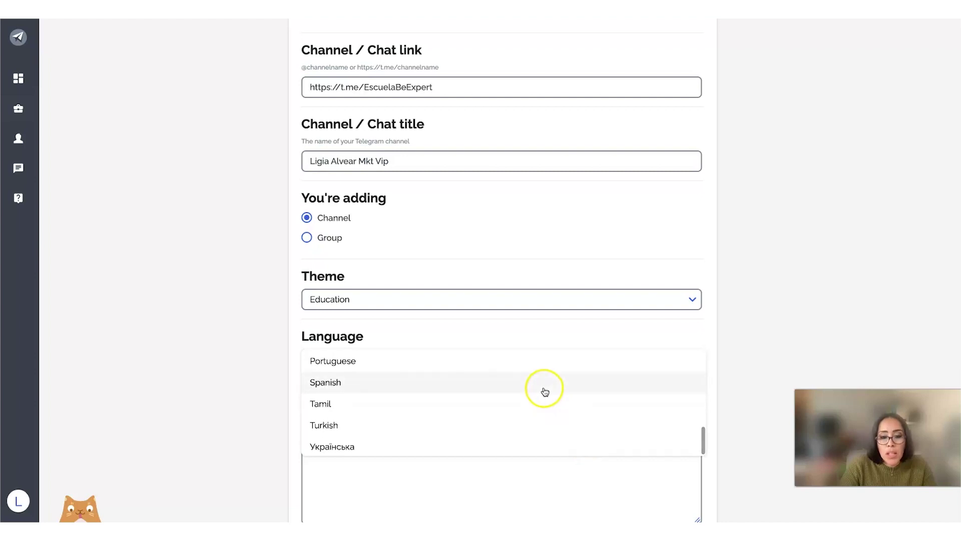
# - Examine the form's description, sex ratio, placement format prices, reorder discount and subscriber source fields
pyautogui.scroll(-3, 807, 293)
pyautogui.click(400, 347)
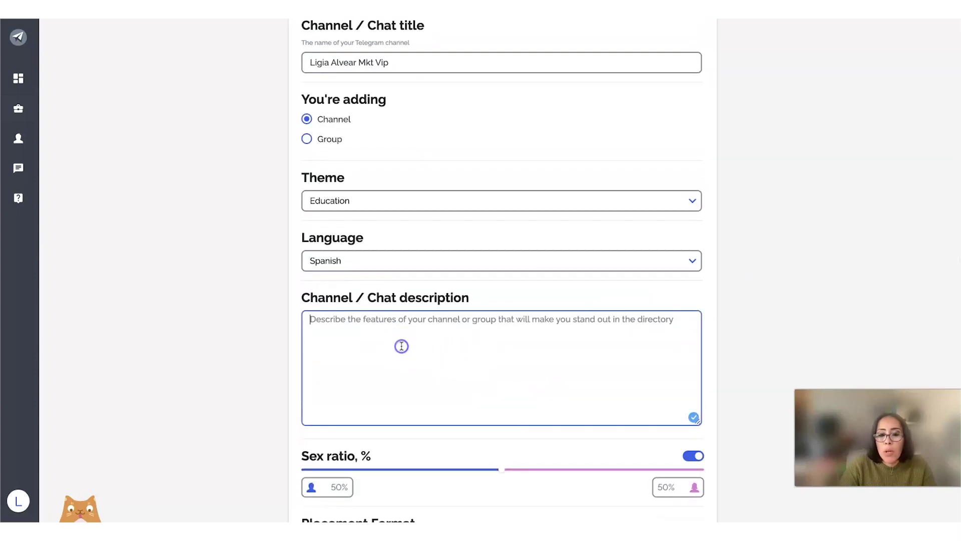
pyautogui.scroll(-2, 402, 346)
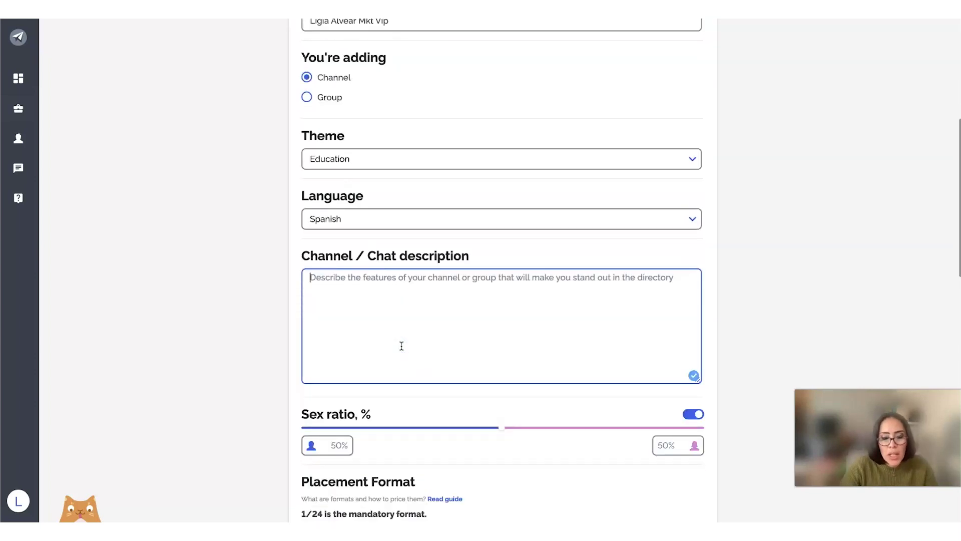
pyautogui.scroll(-3, 533, 415)
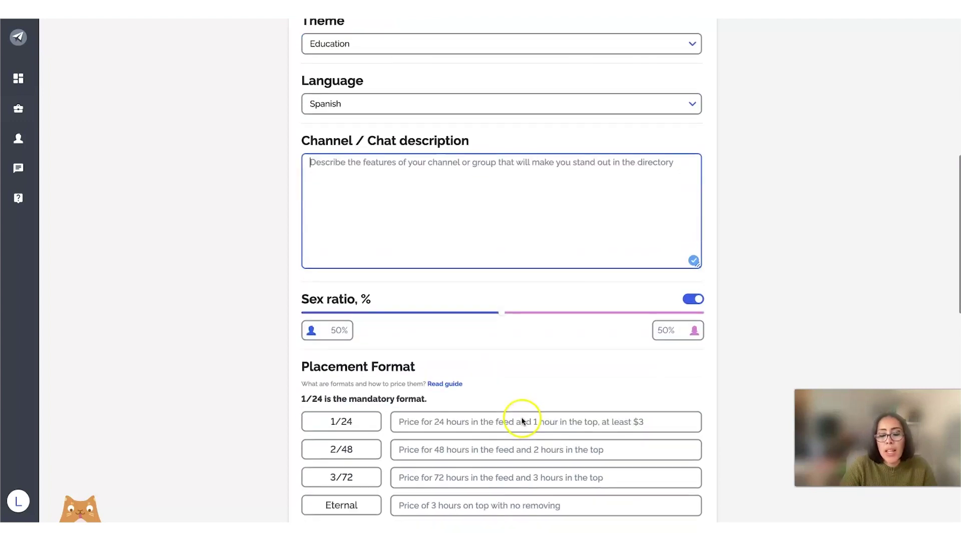
pyautogui.scroll(-1, 604, 314)
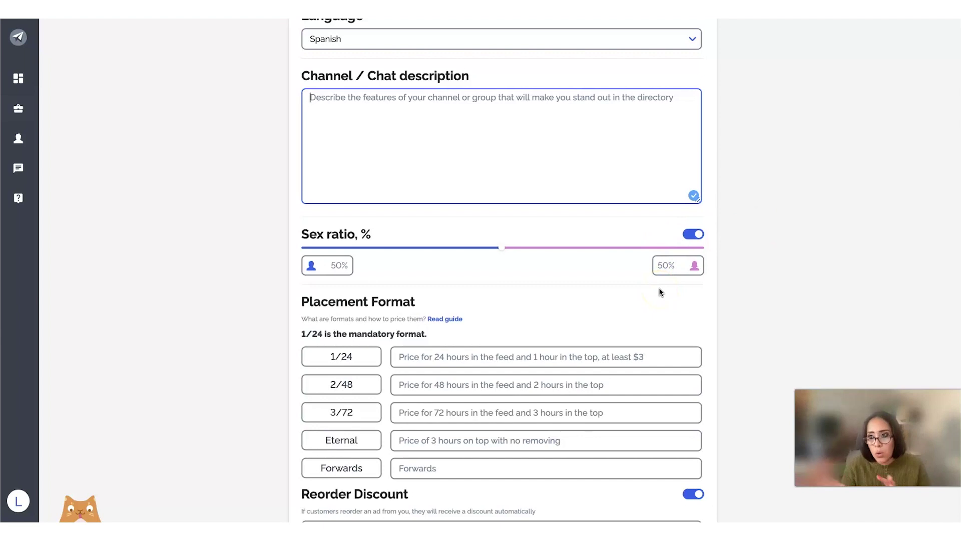
pyautogui.scroll(-3, 659, 289)
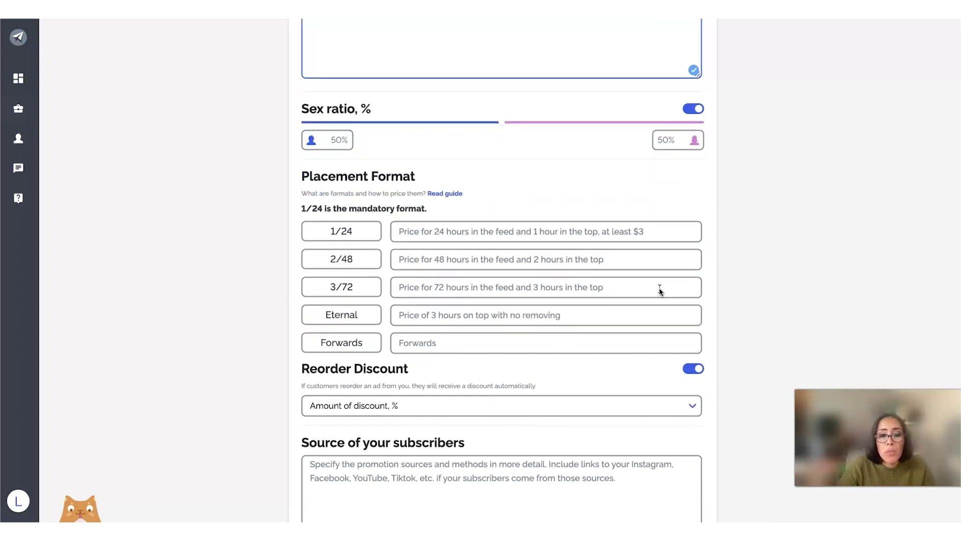
pyautogui.scroll(-1, 658, 289)
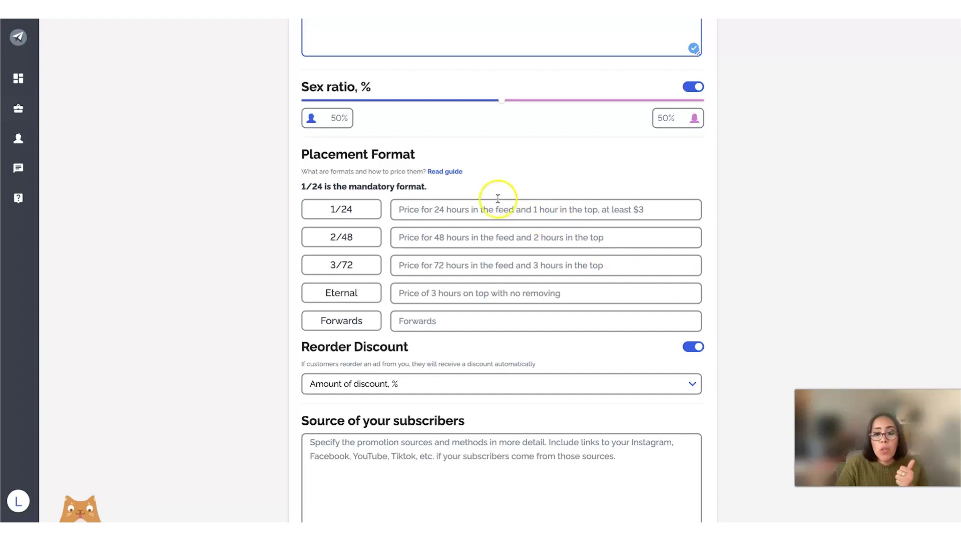
pyautogui.moveTo(411, 211)
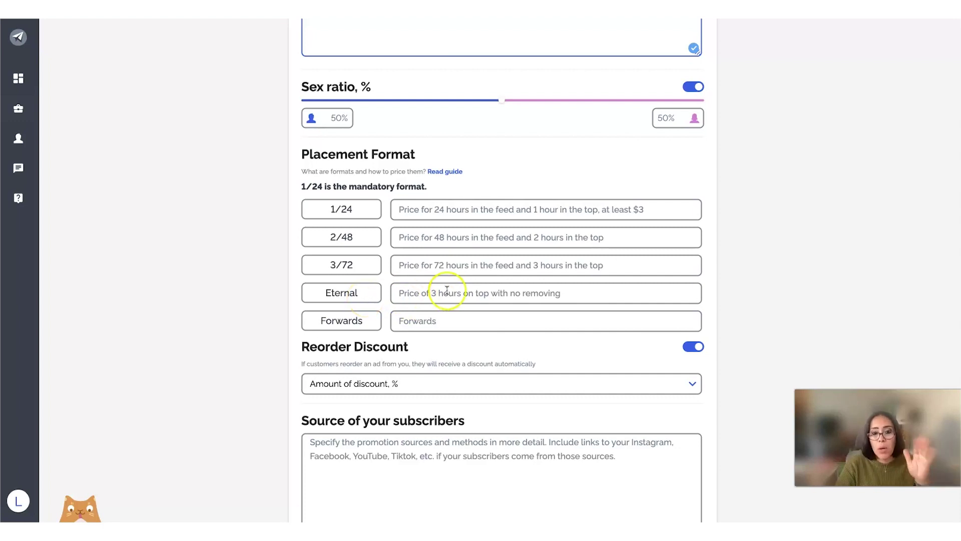
pyautogui.scroll(-1, 520, 301)
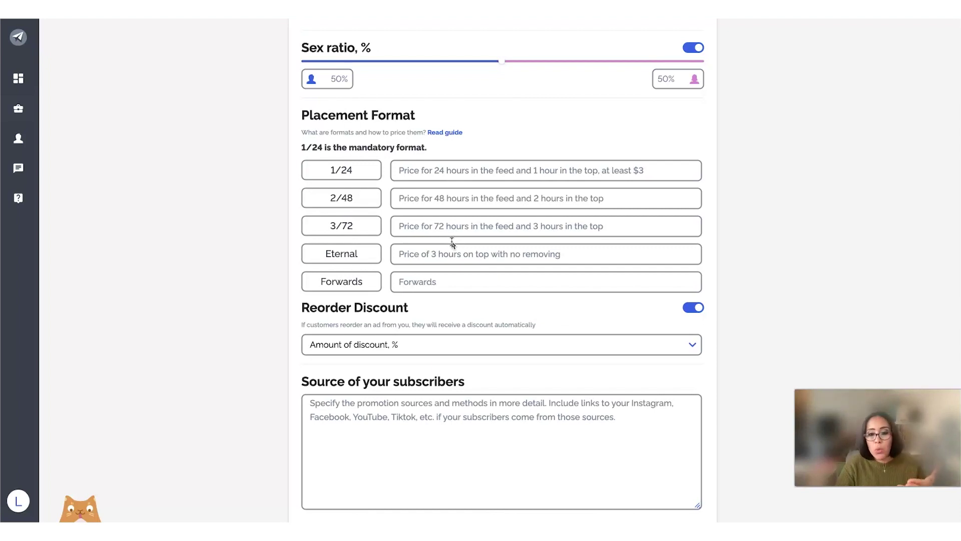
pyautogui.scroll(-2, 452, 242)
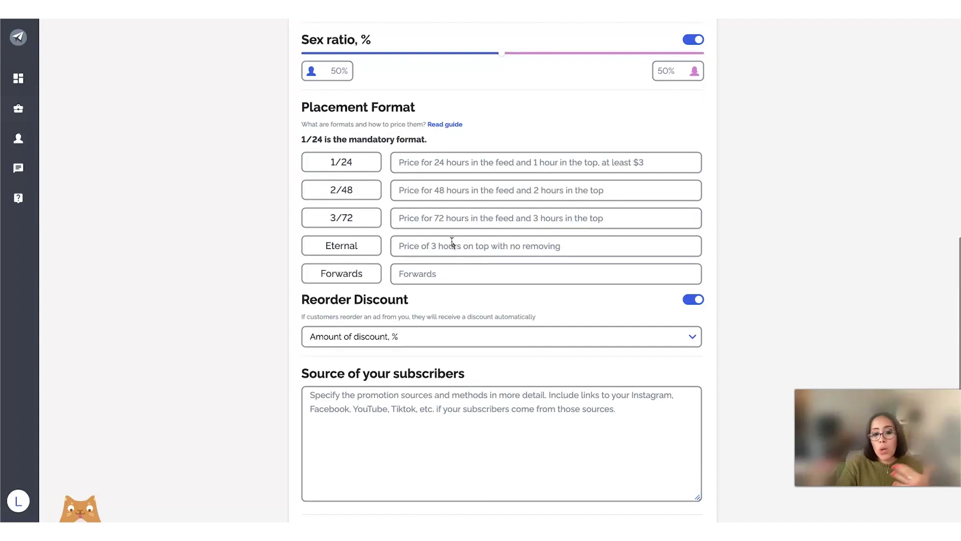
pyautogui.scroll(-5, 427, 274)
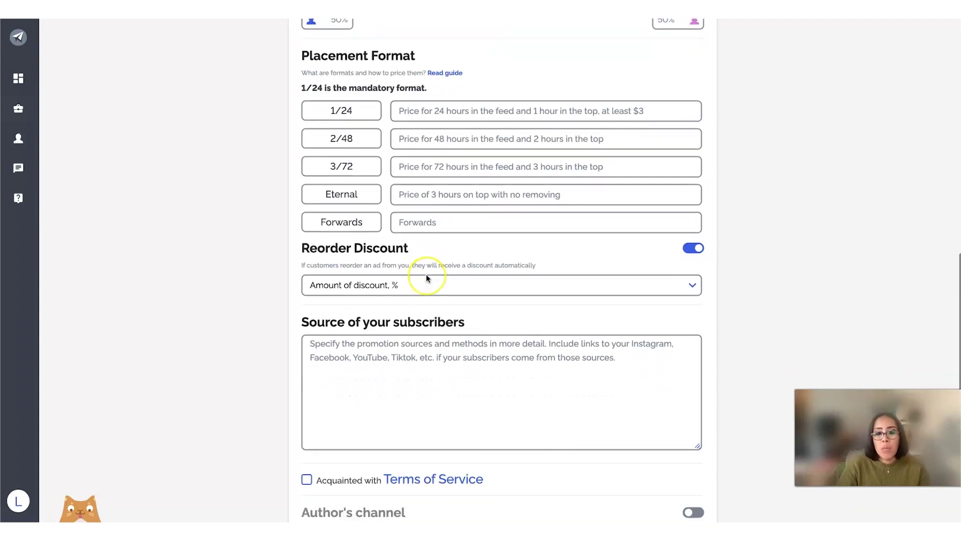
pyautogui.click(410, 237)
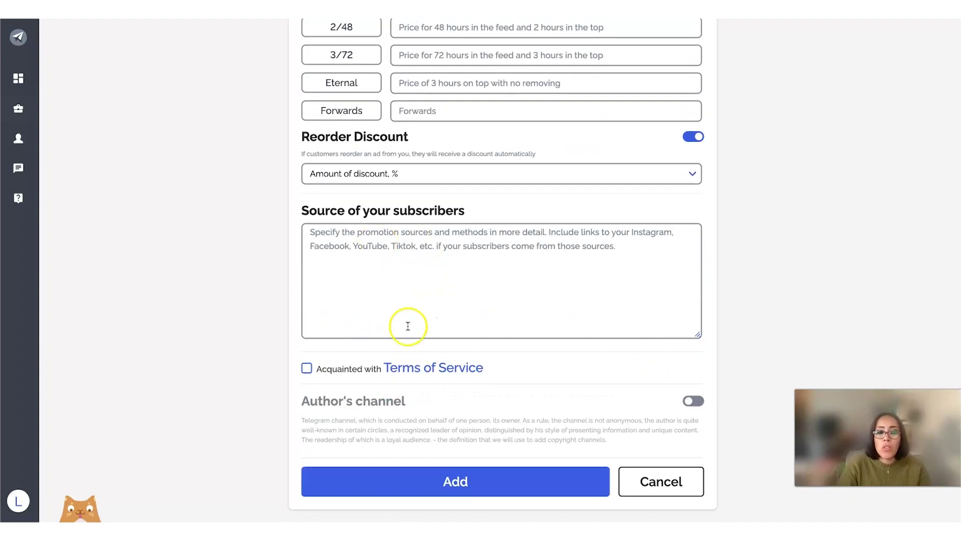
# - Accept the Terms of Service and try to add the channel
pyautogui.scroll(-2, 472, 286)
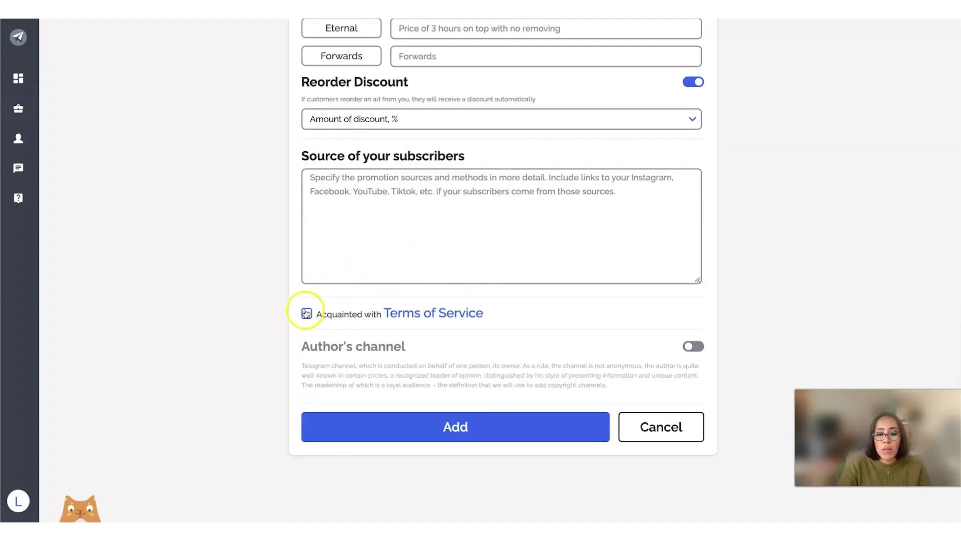
pyautogui.click(304, 316)
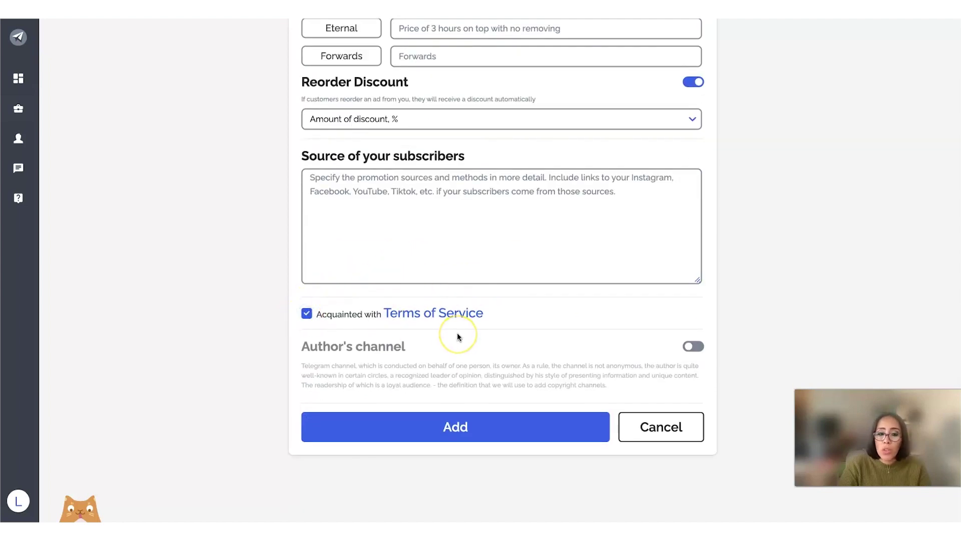
pyautogui.click(455, 426)
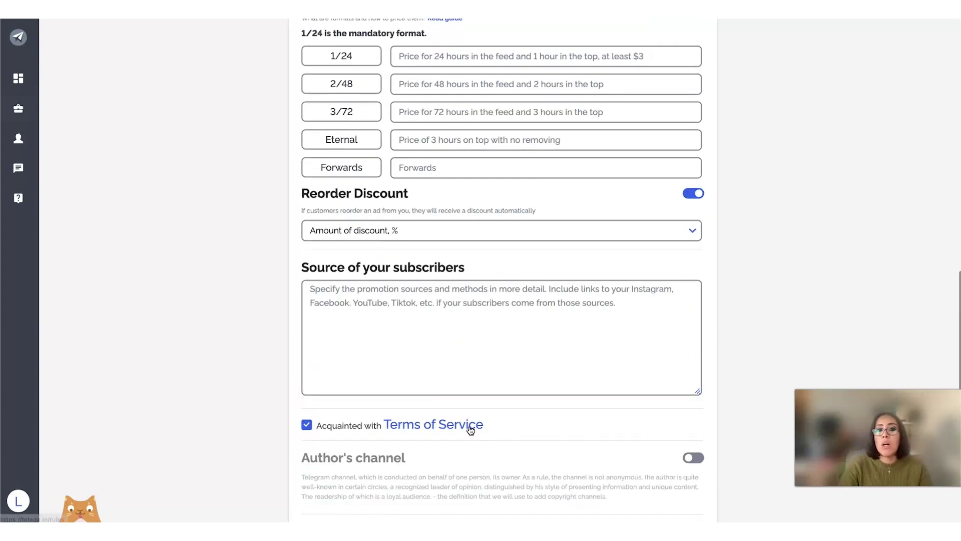
pyautogui.click(779, 144)
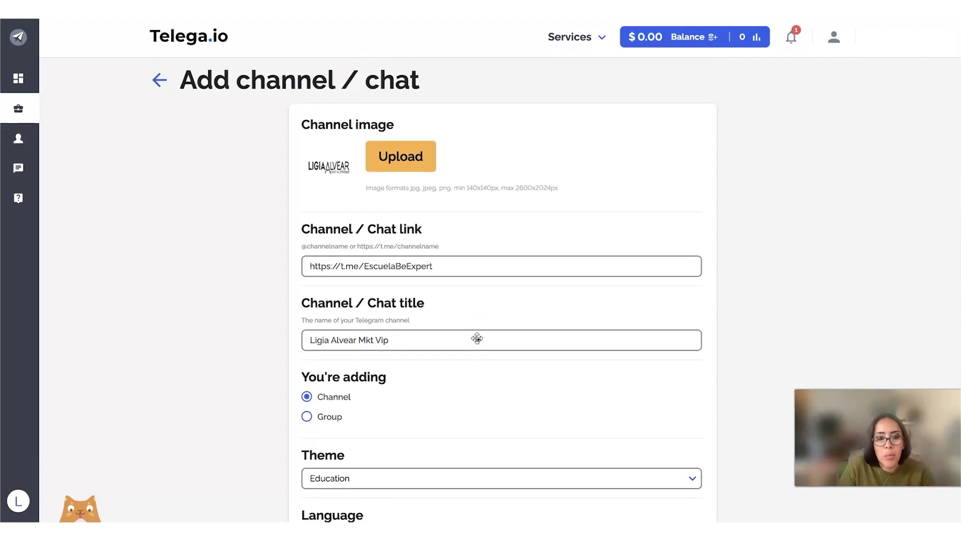
# - Review the completed description, placement prices and reorder discount, and submit the channel
pyautogui.scroll(-8, 365, 160)
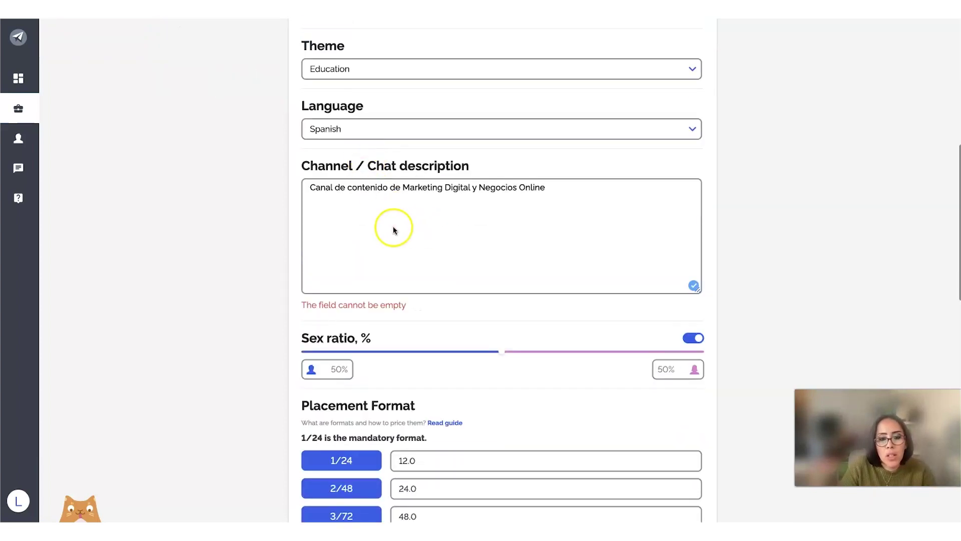
pyautogui.click(547, 236)
pyautogui.scroll(-3, 536, 242)
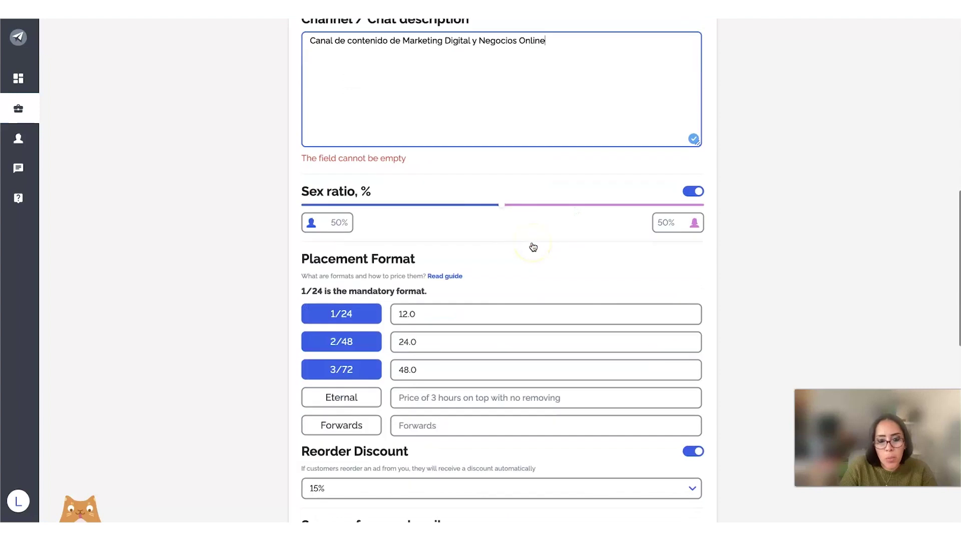
pyautogui.scroll(-7, 423, 318)
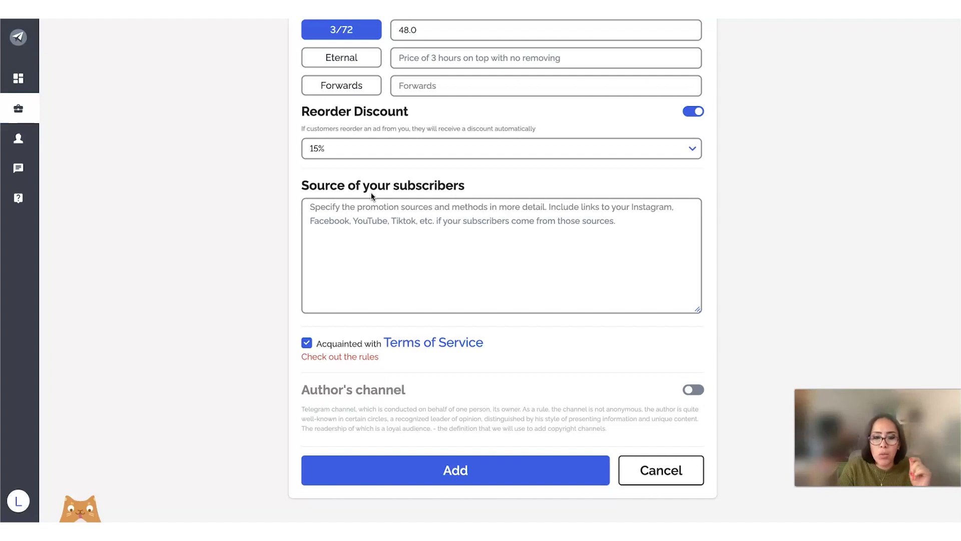
pyautogui.click(431, 475)
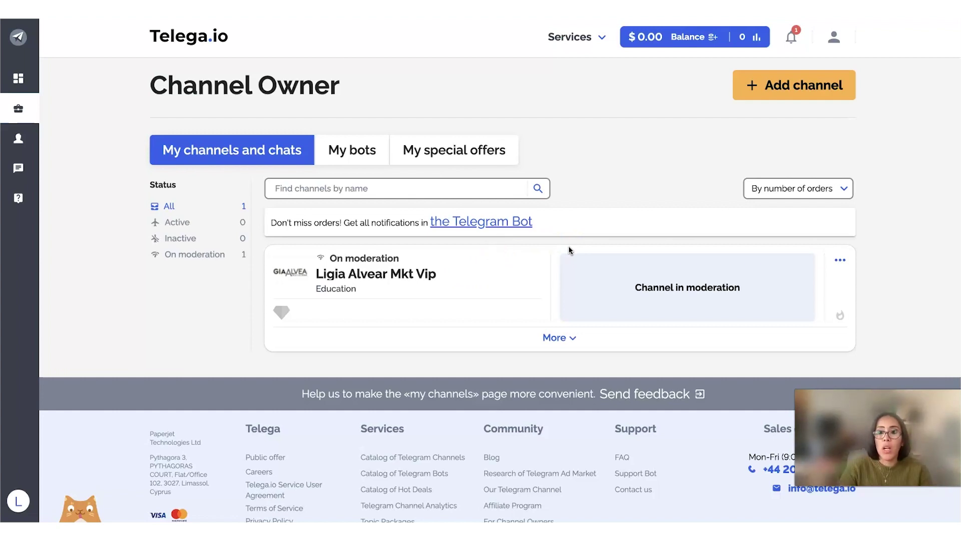
# - Open the account balance options to examine topping up and withdrawing funds
pyautogui.click(691, 35)
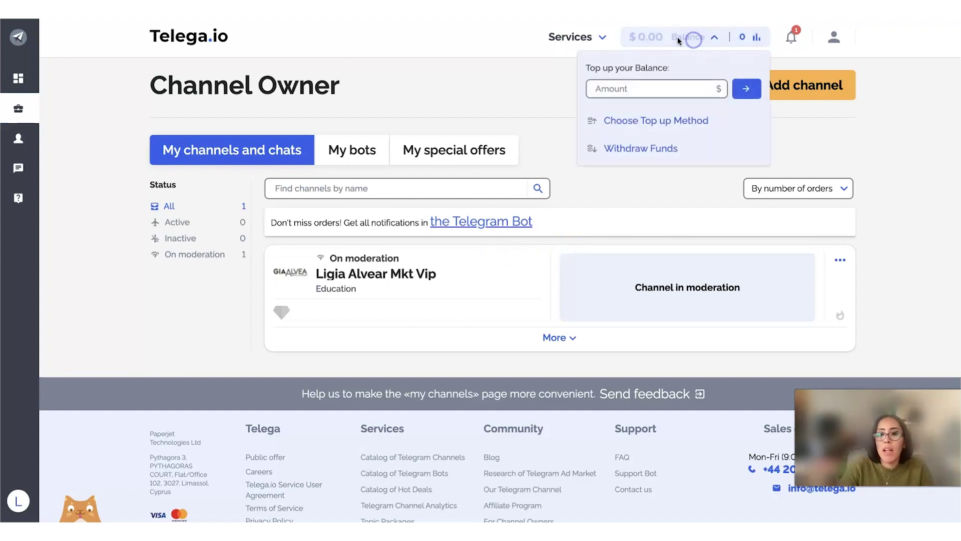
pyautogui.click(578, 99)
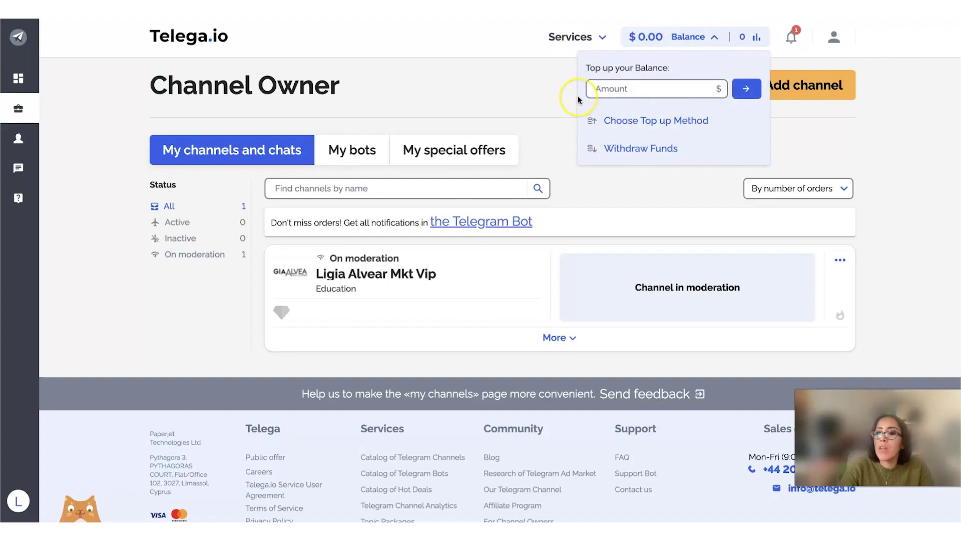